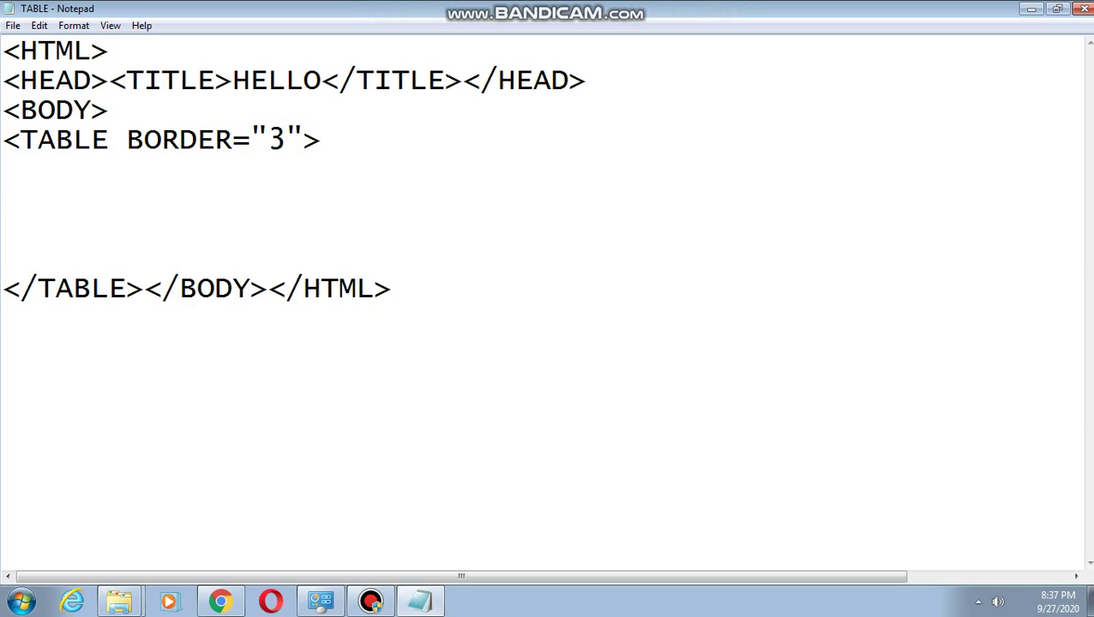
Add a '<H1> <CENTER> INVOICE</CENTER></H1>' line directly after the <BODY> tag
key(Return)
text(<)
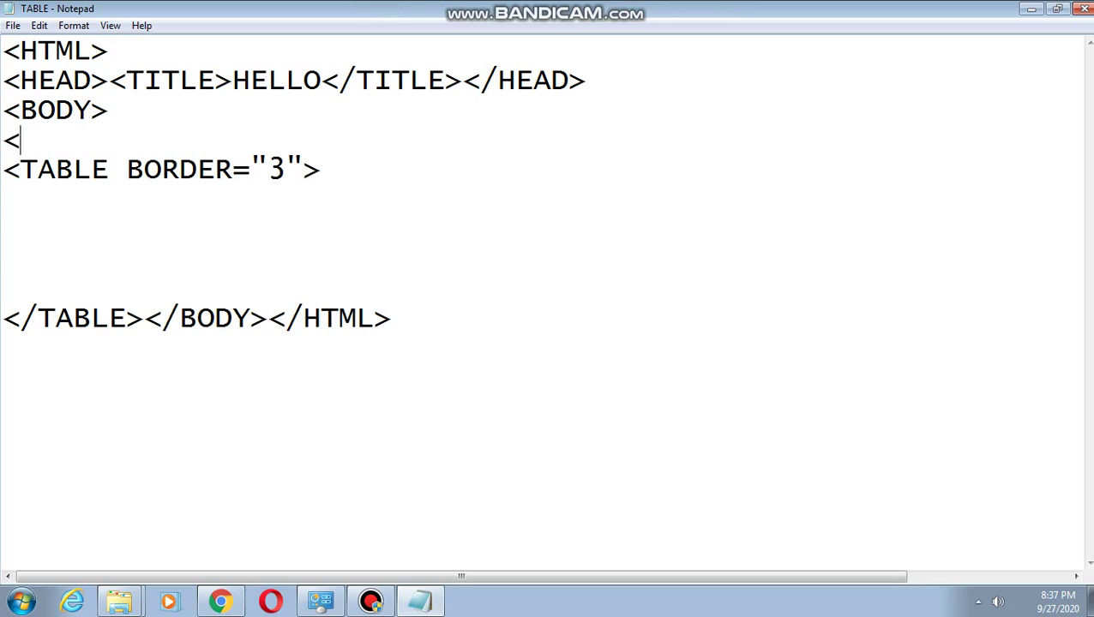
text(H1>)
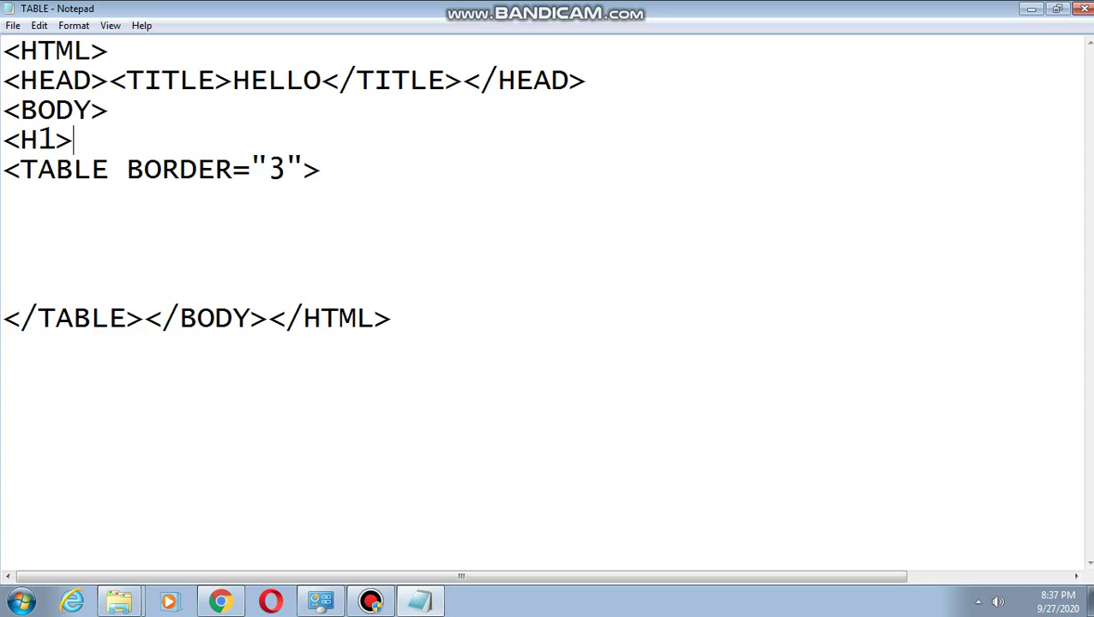
text( <C)
text(ENT)
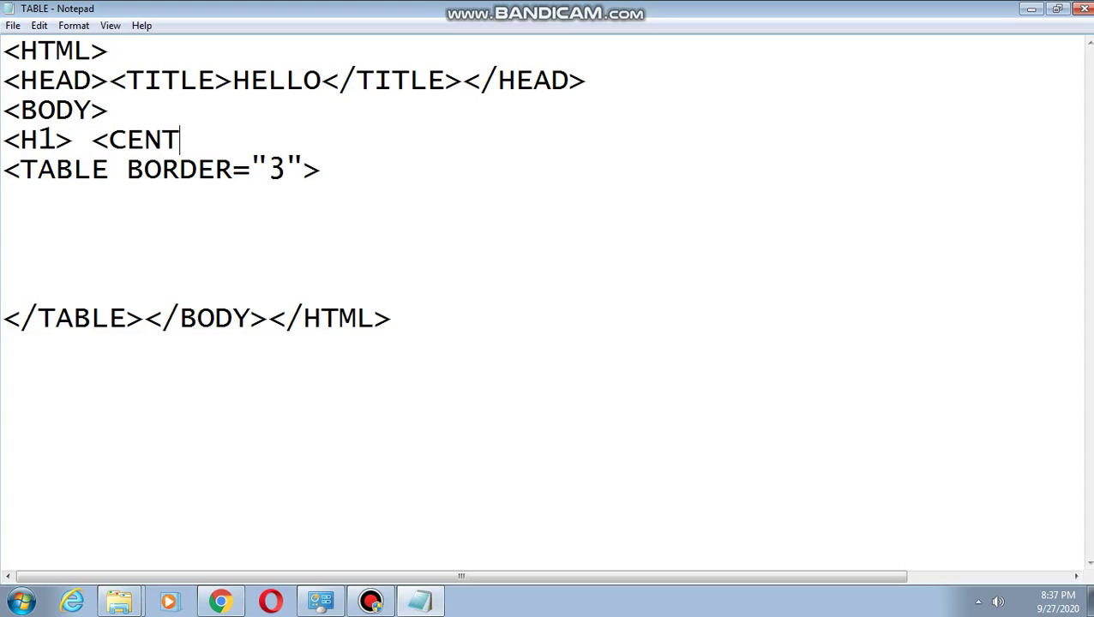
text(ER> )
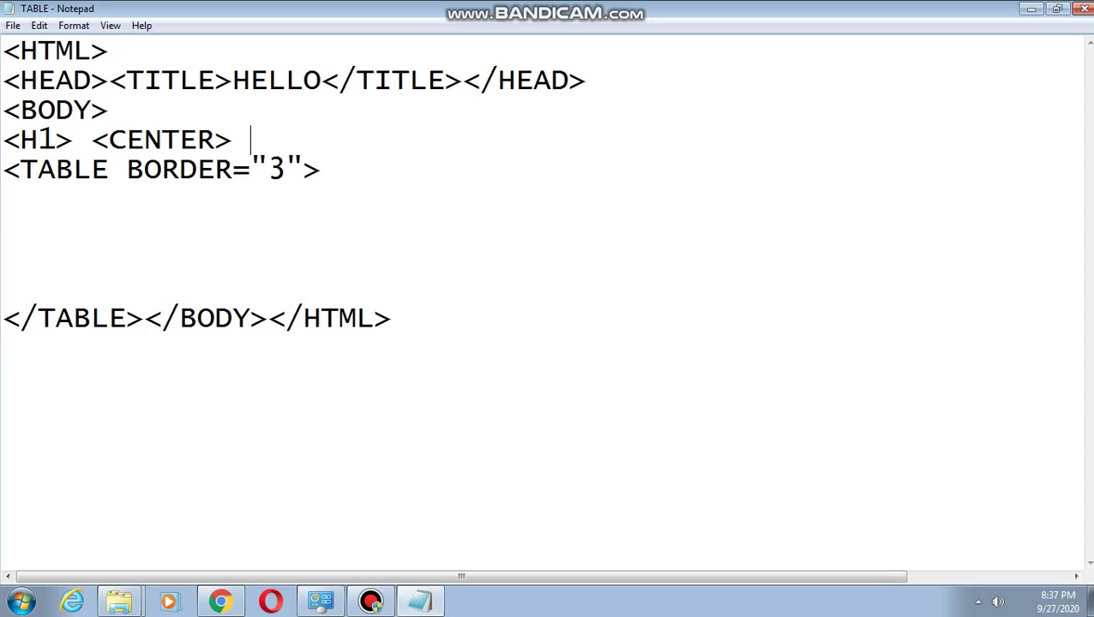
text(INVOIC)
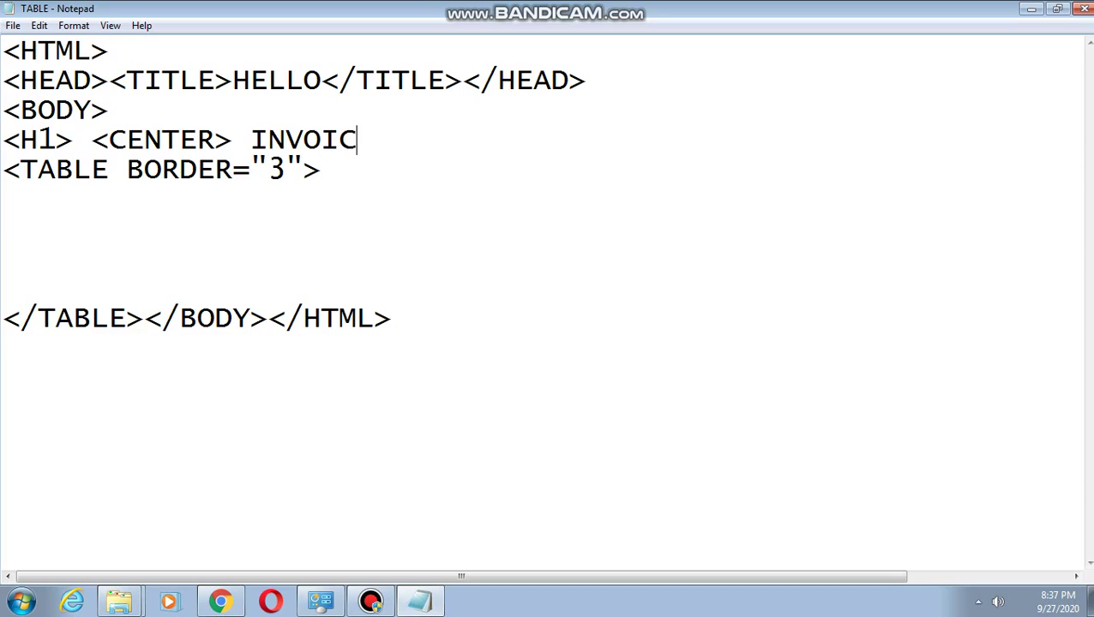
text(E<)
text(/CE)
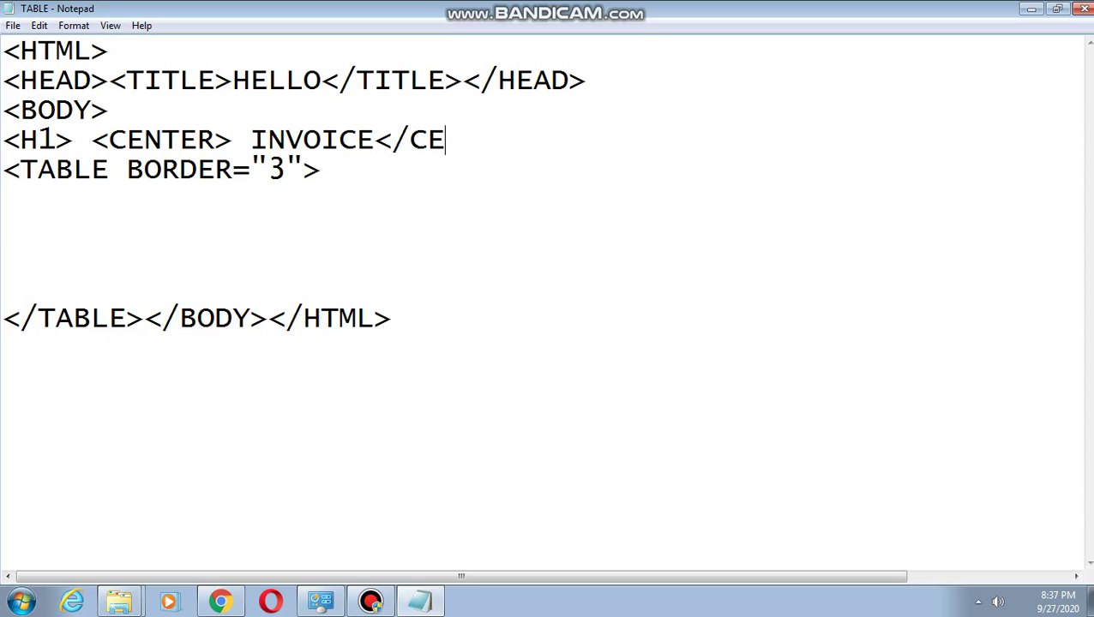
text(NTER)
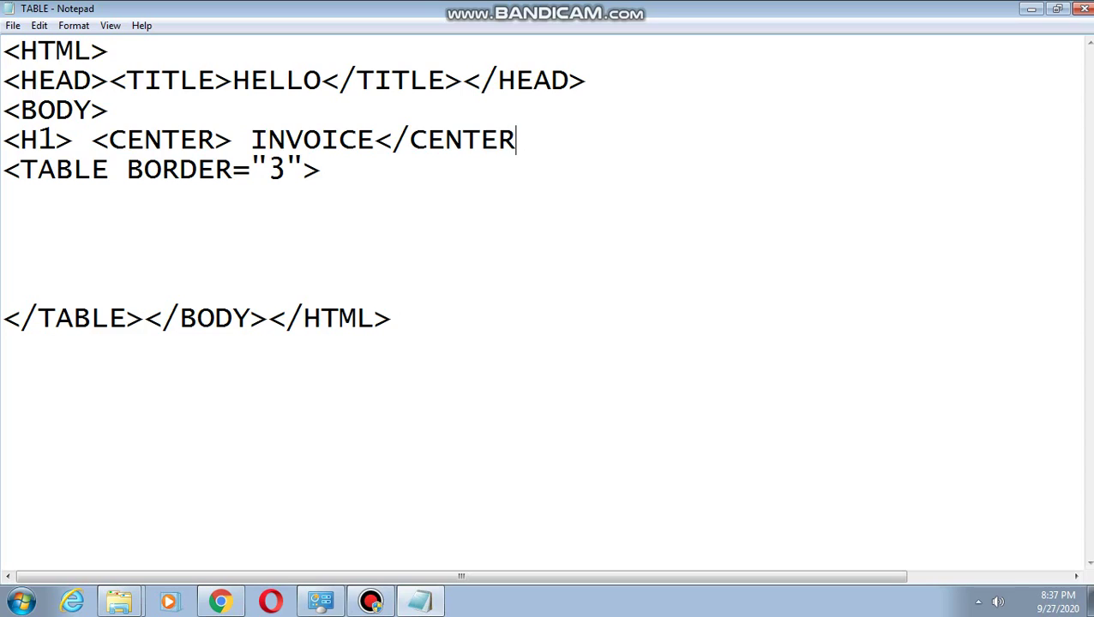
text(><)
text(/H)
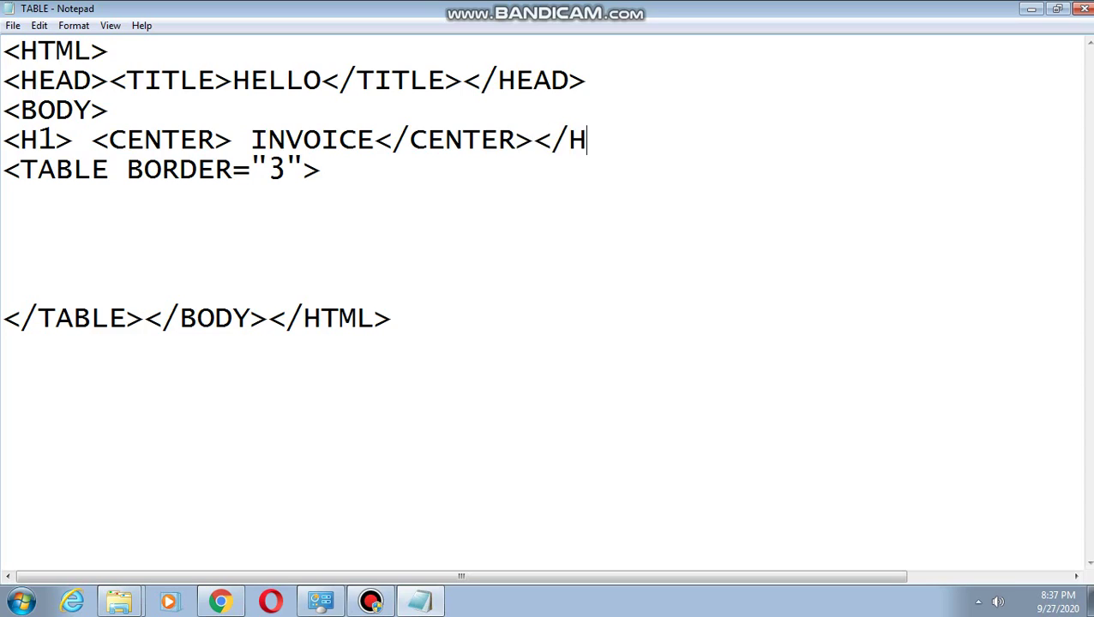
text(1>)
key(Return)
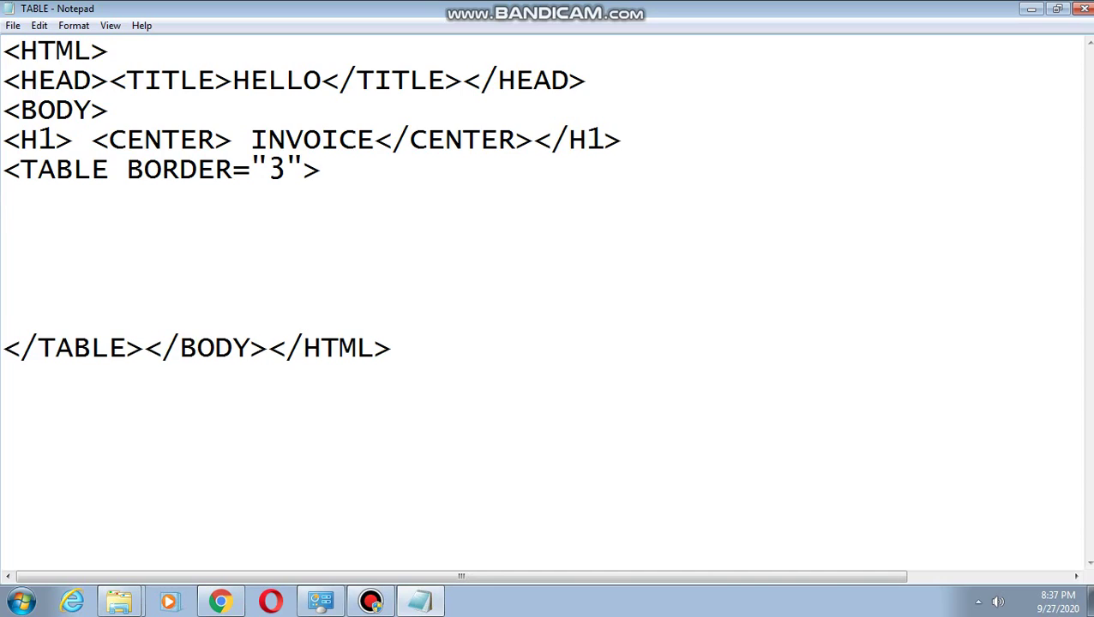
Add a first table row holding a COLSPAN header cell reading COMPUTER STORE
text(<TR>)
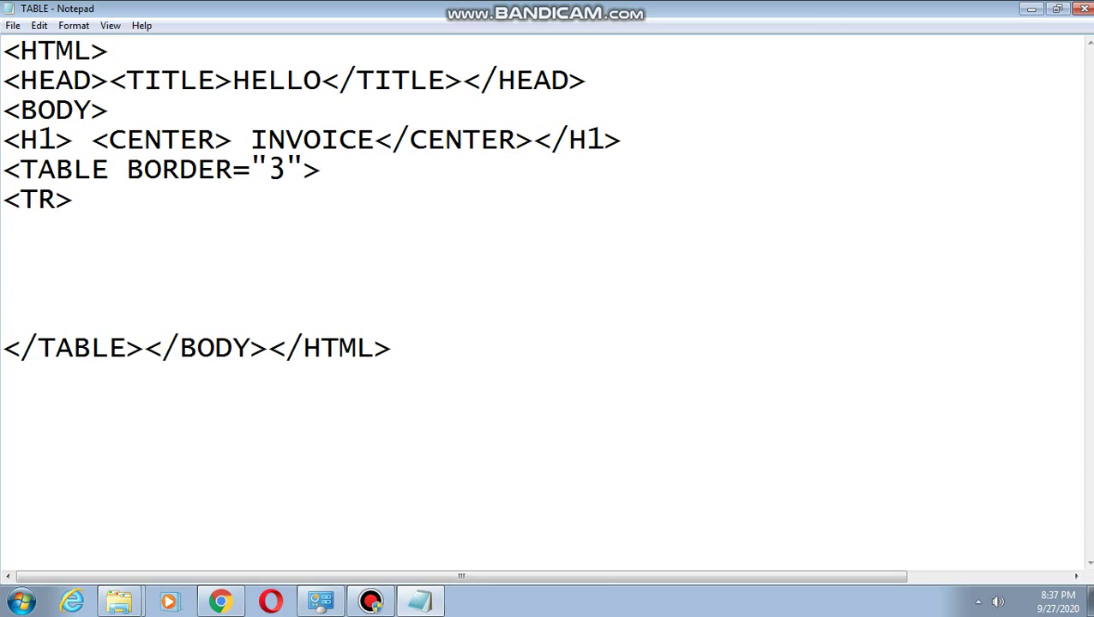
key(Return)
text(<TH)
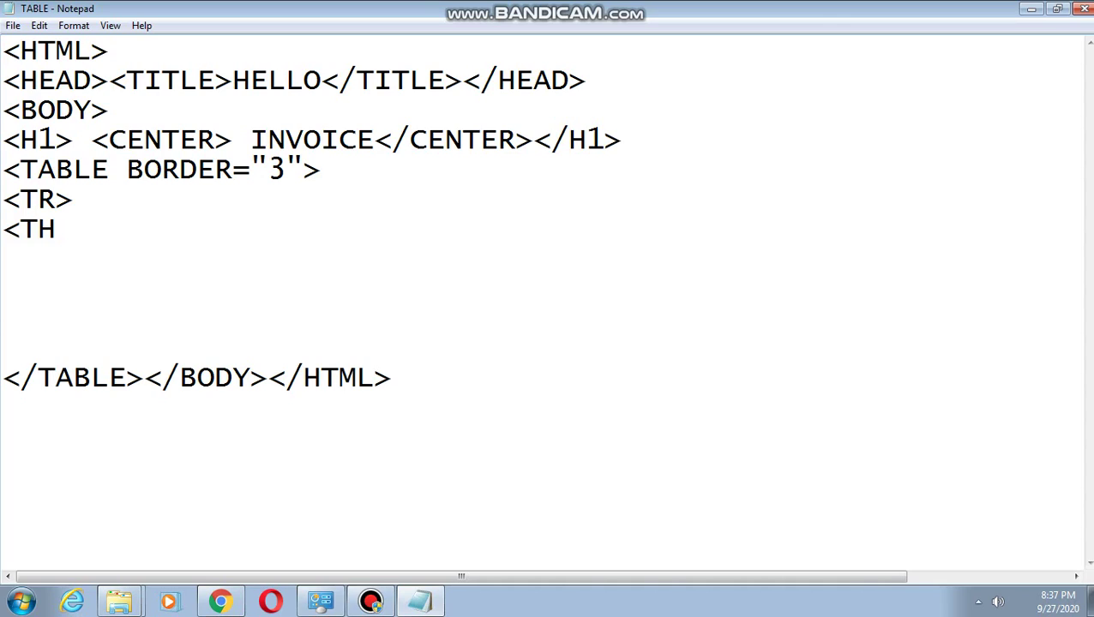
text( C)
text(OLS)
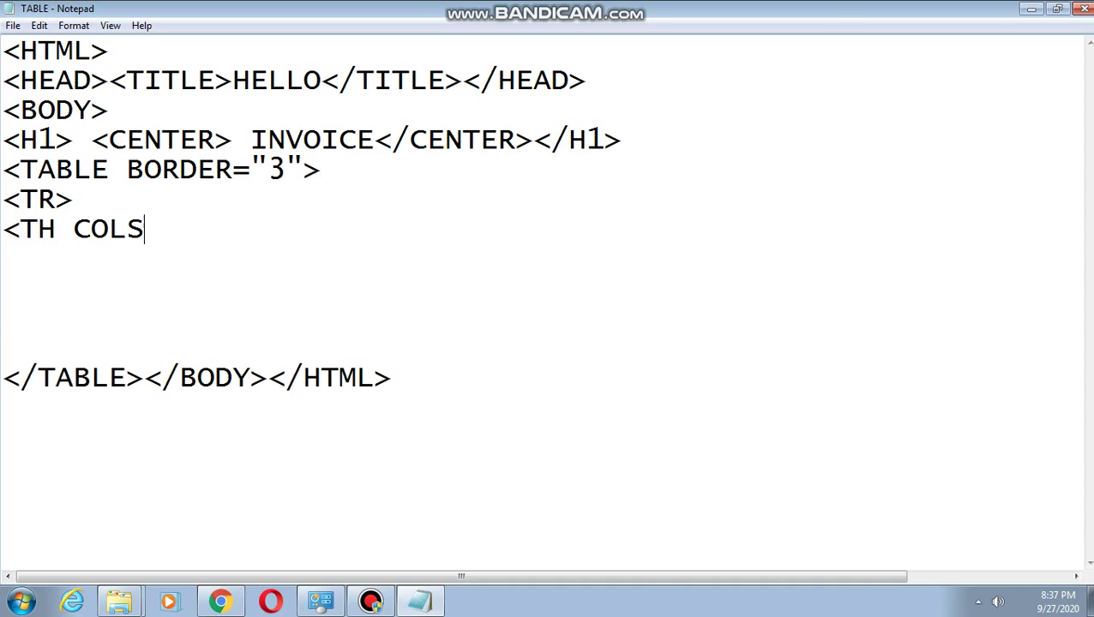
text(PAN)
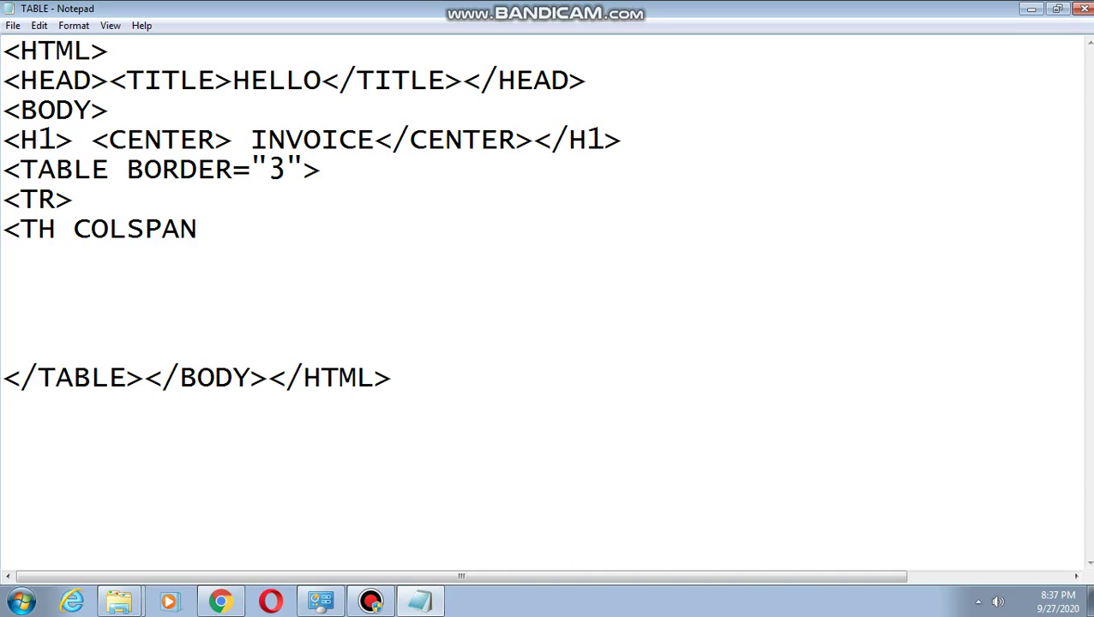
text(<)
key(BackSpace)
text(>)
text(COMPUT)
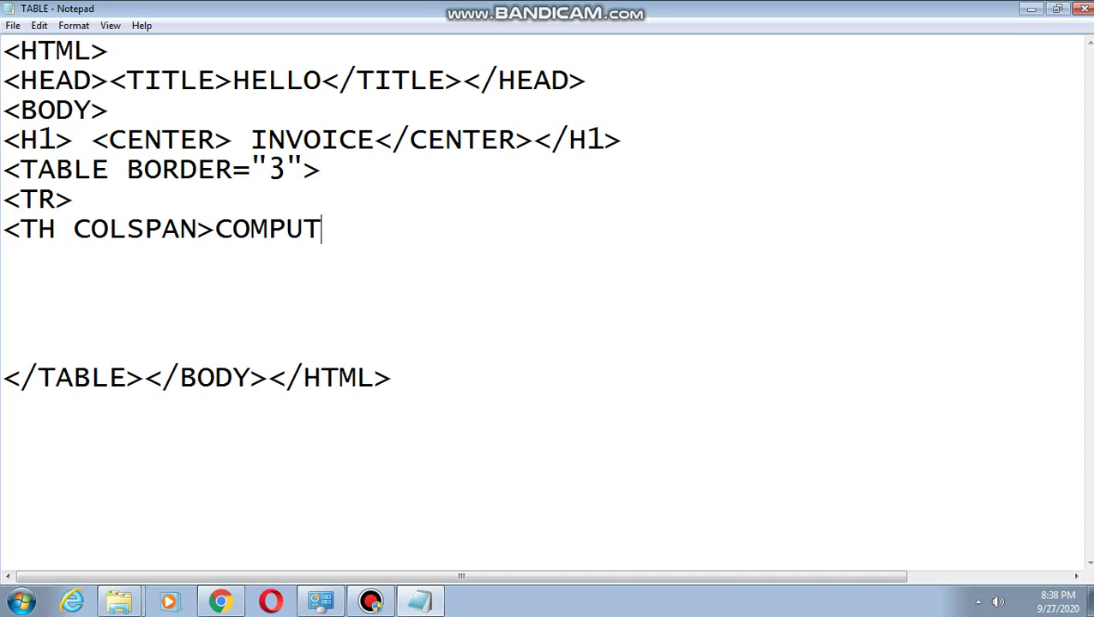
text(ER STOR)
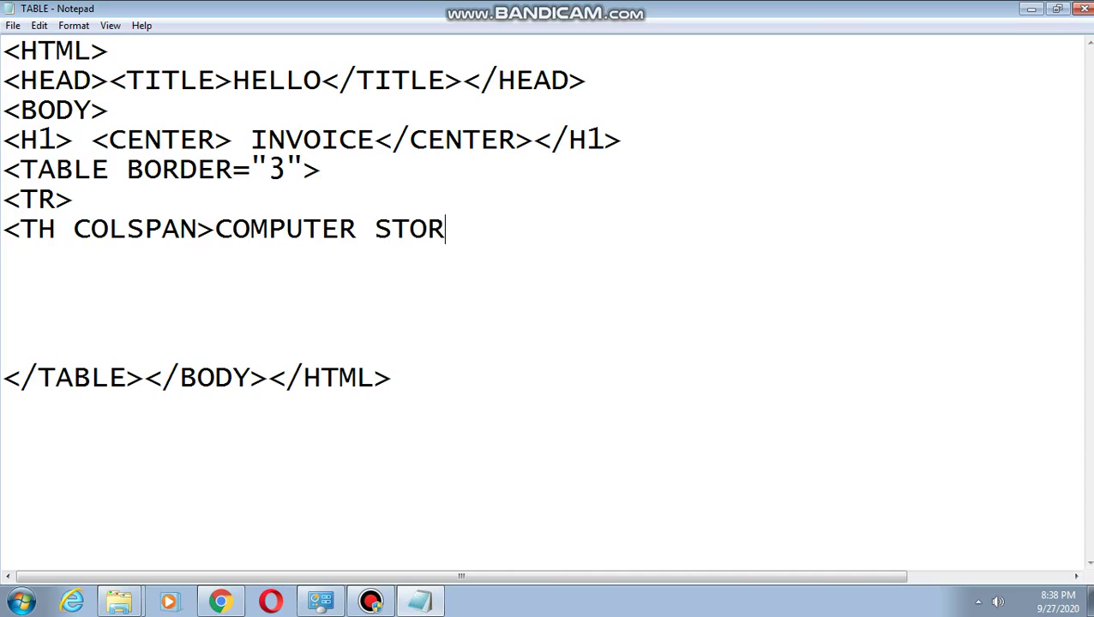
text(E</)
text(TH)
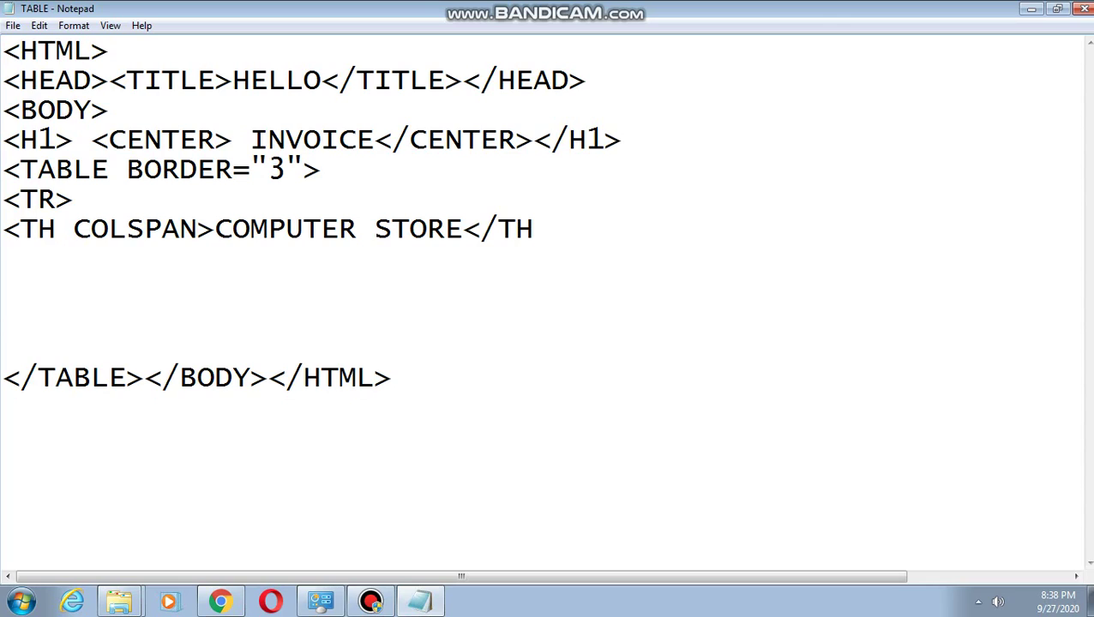
text(>)
text(</TR)
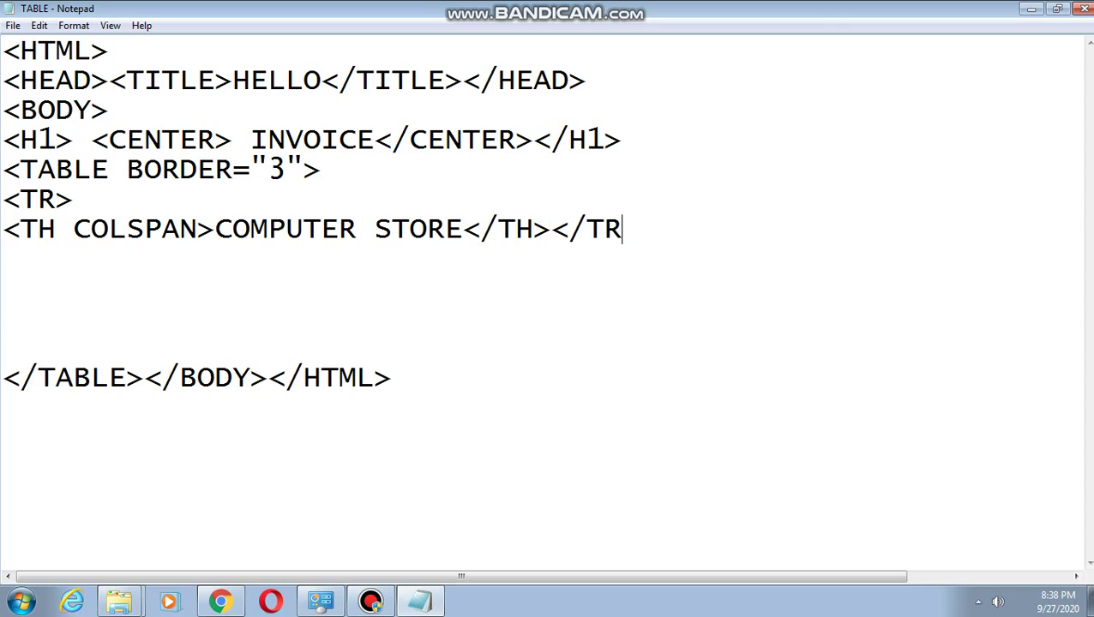
text(>)
key(Return)
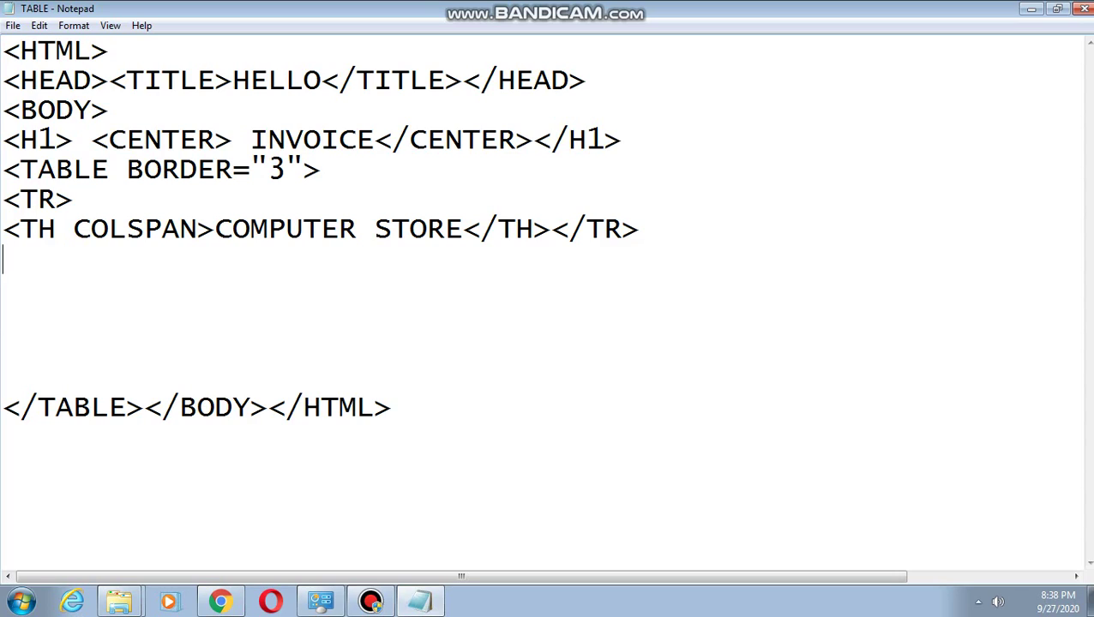
Add a header row with ITEM NAME, PRICE and QUANTITY cells, correcting the lowercase i
text(<)
text(TR>)
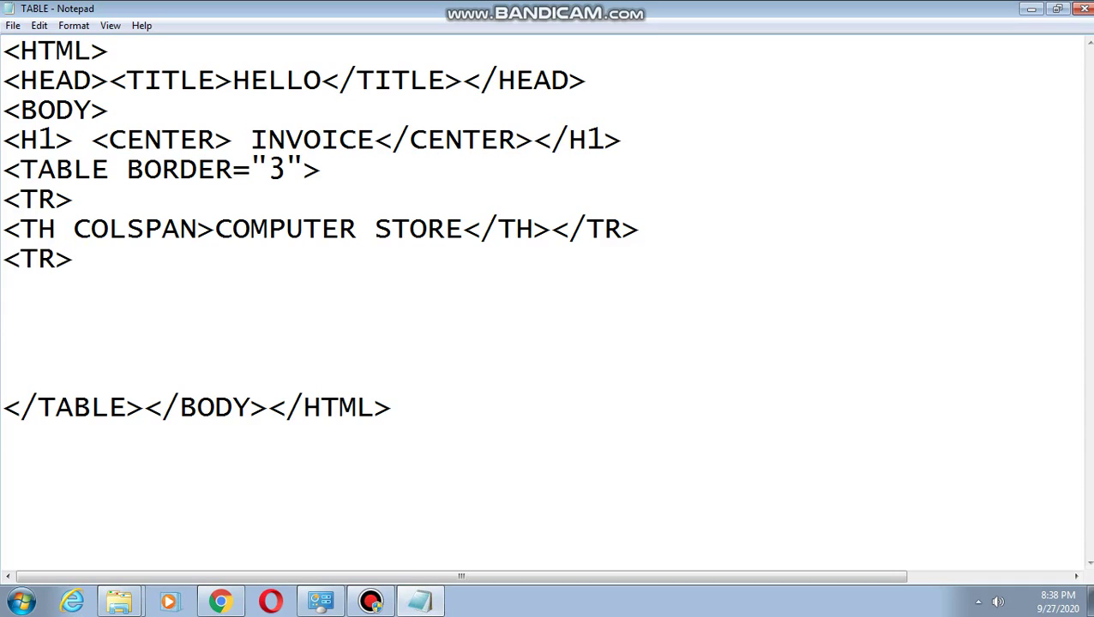
text(<TH)
text(>)
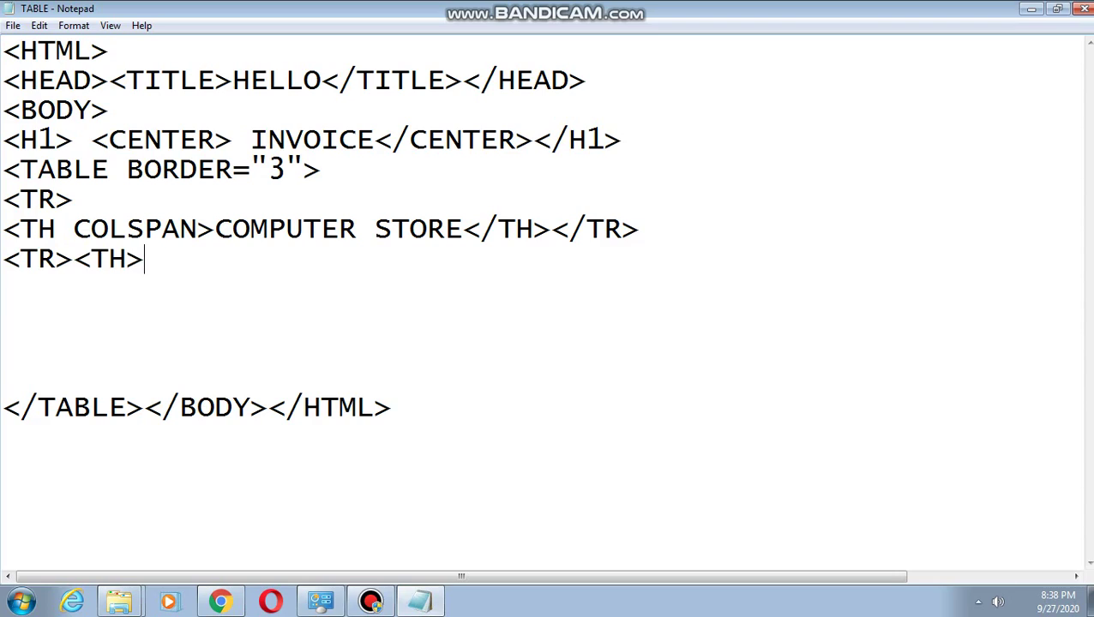
text(iTEM)
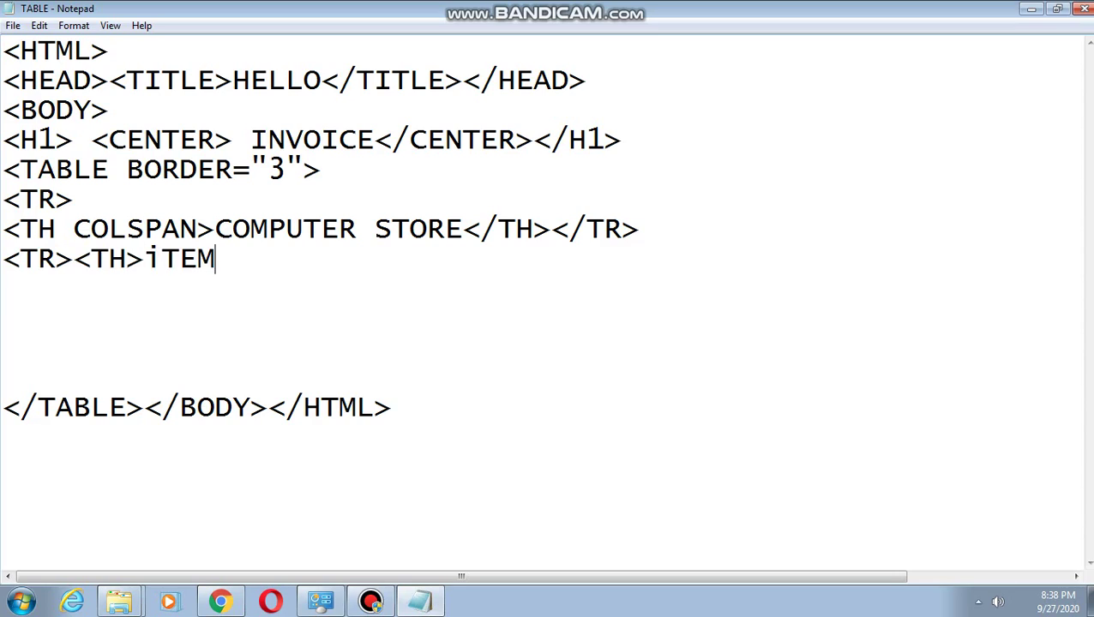
text( NAM)
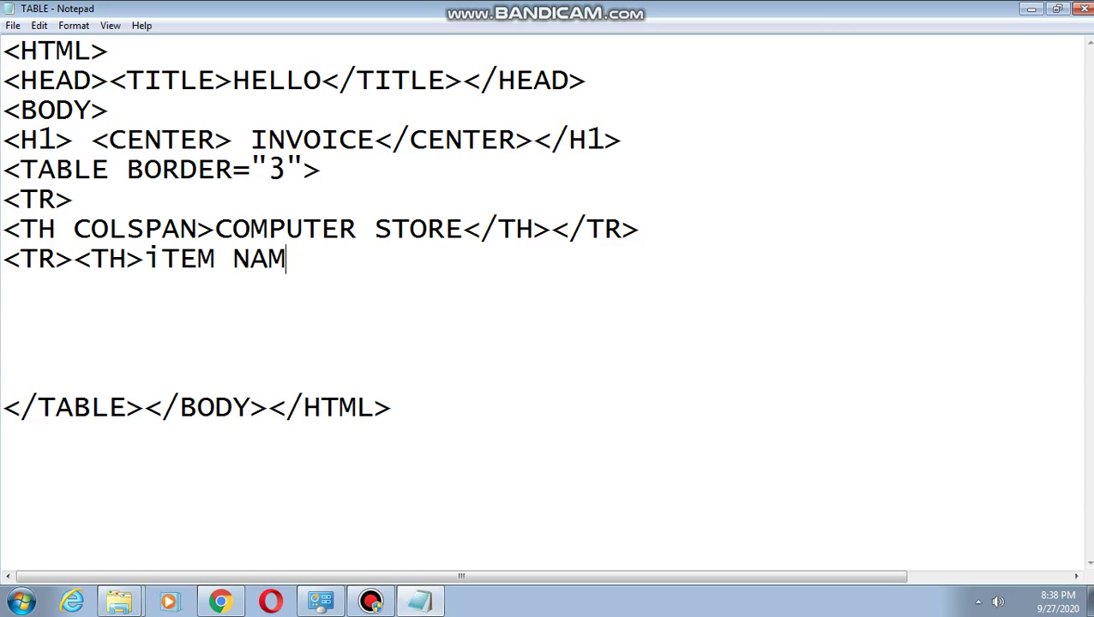
text(E)
key(Left)
key(Left)
key(Left)
key(BackSpace)
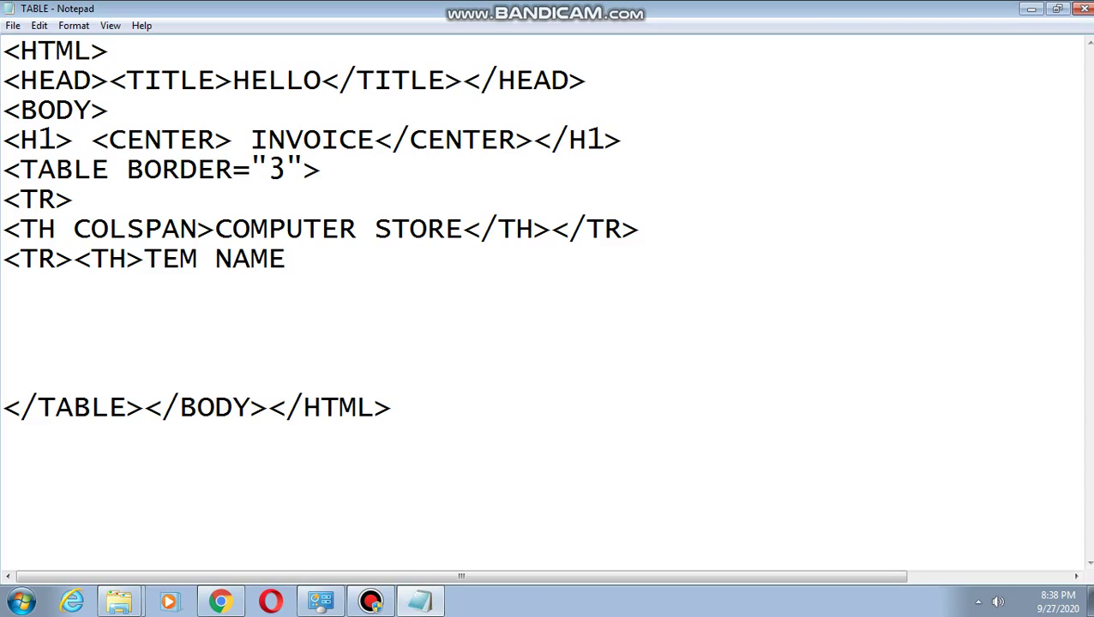
text(I)
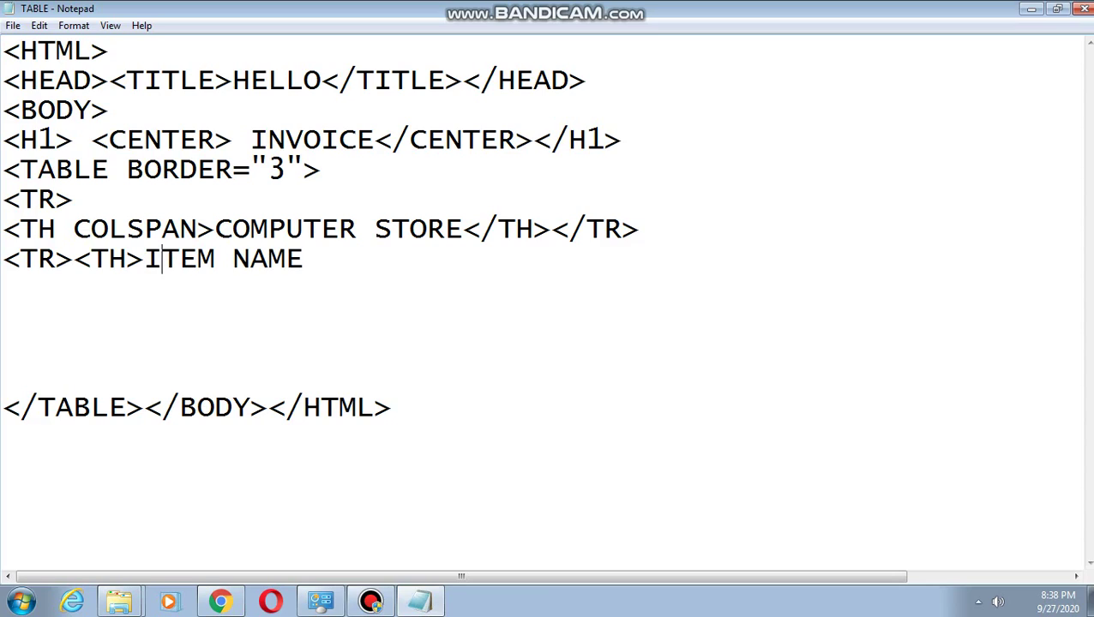
key(End)
text(</)
text(TH><)
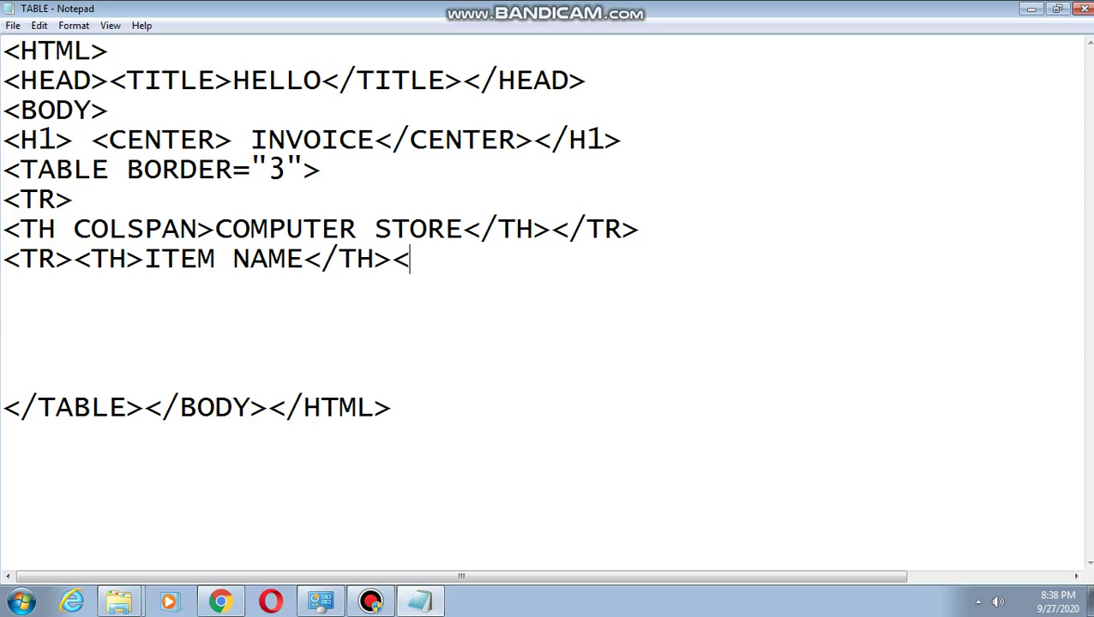
text(TH>)
text(PRICE)
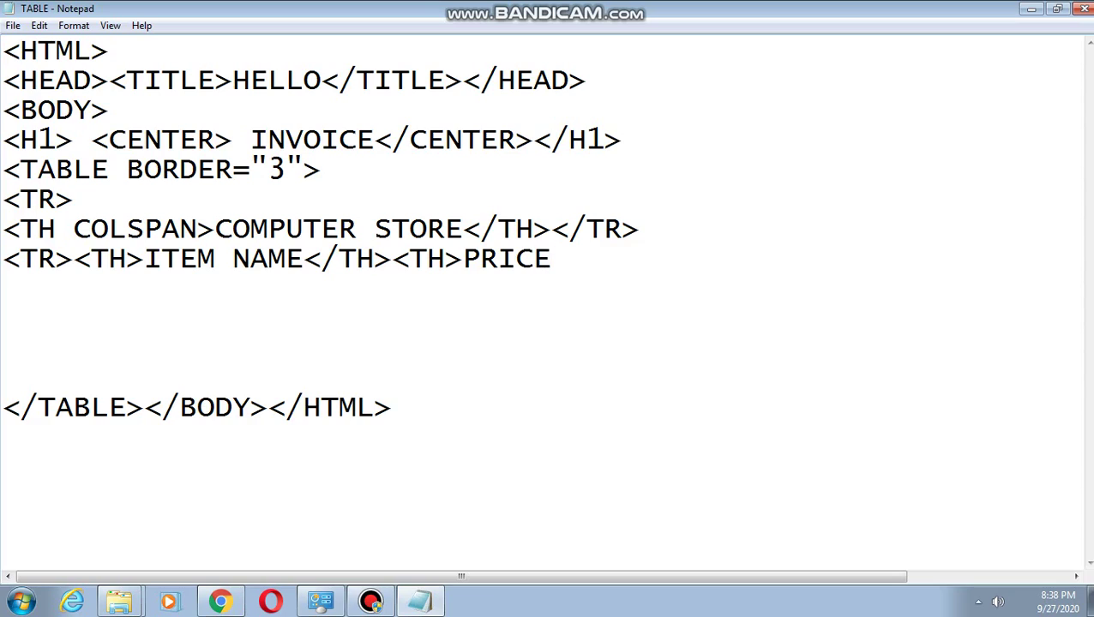
text(</TH>)
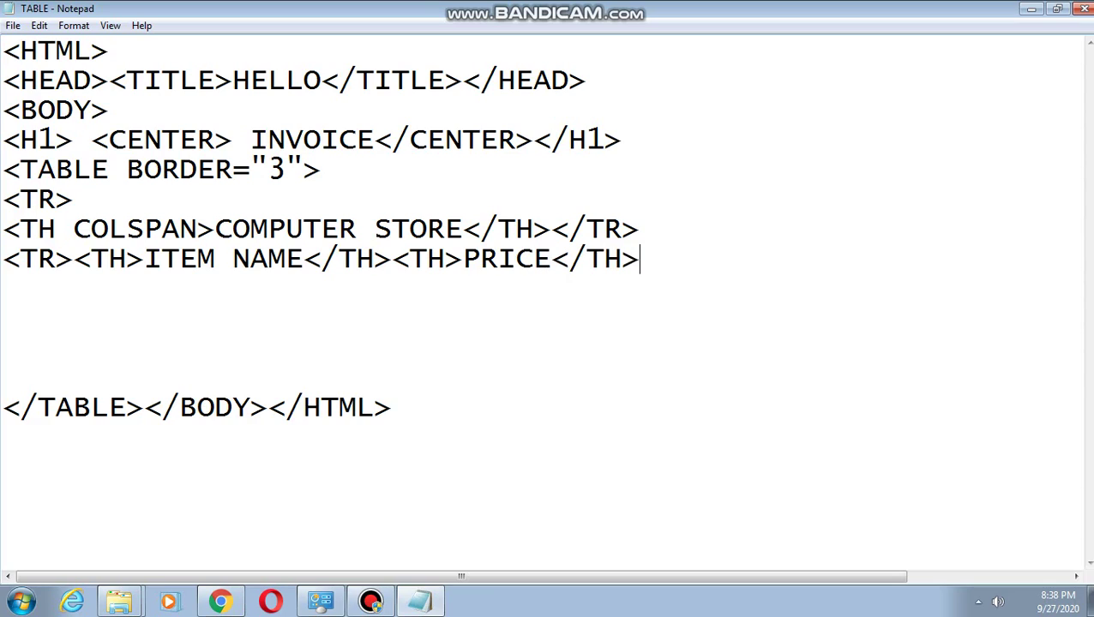
text(<TH)
text(>)
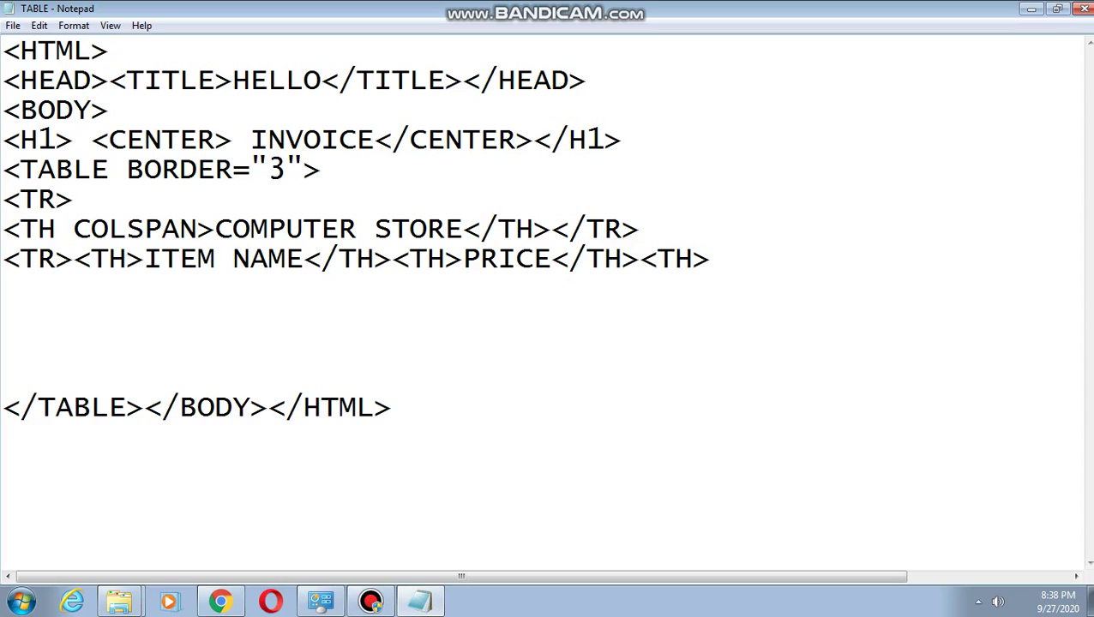
text(QUAN)
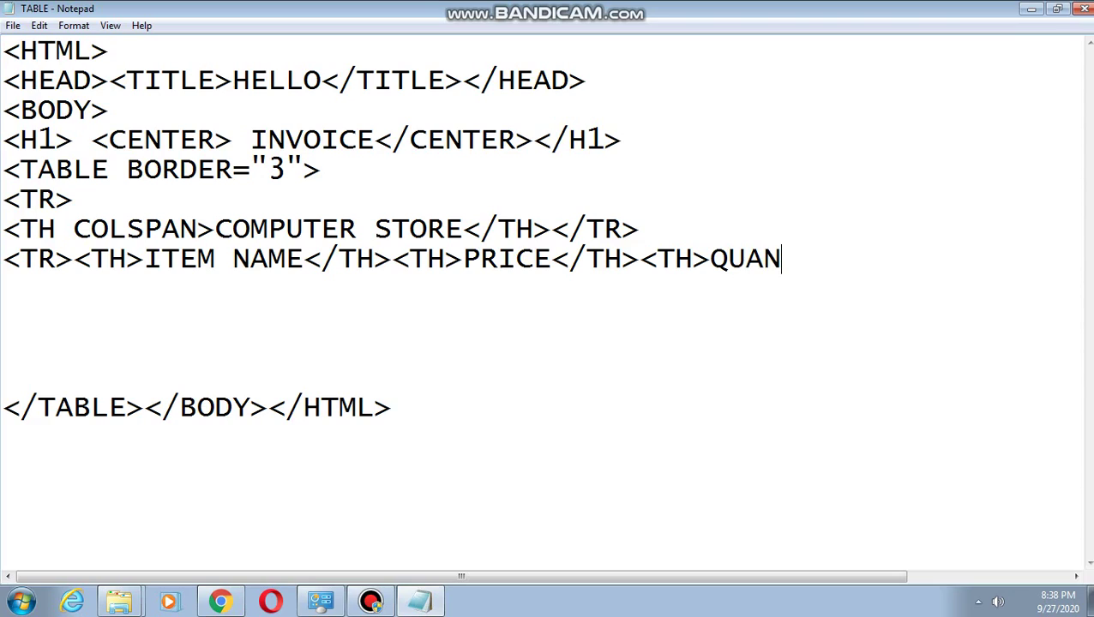
text(TITY)
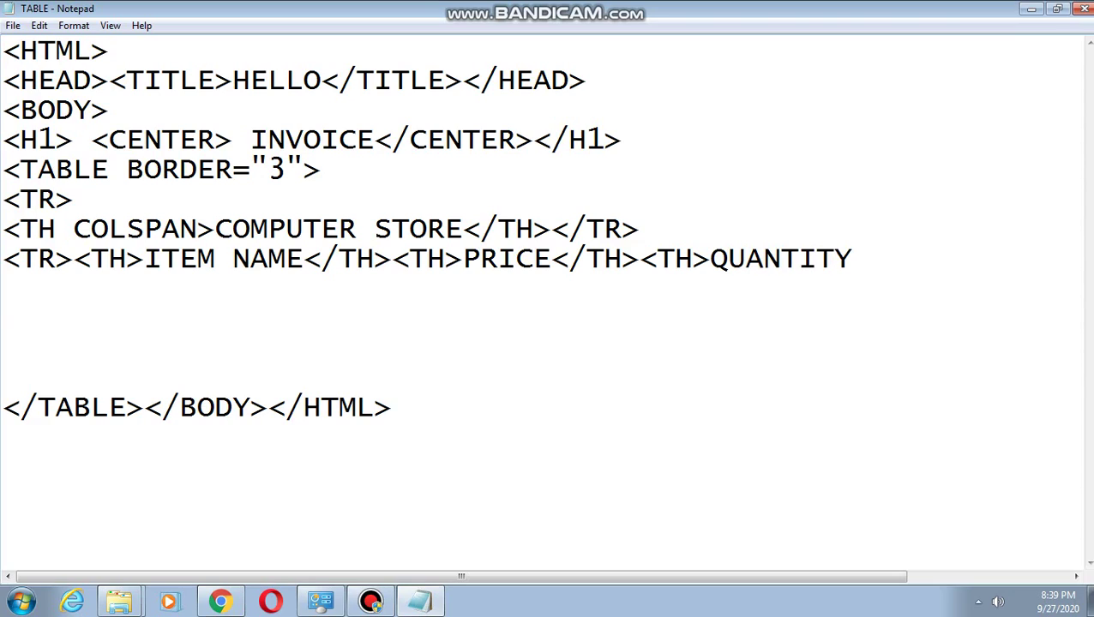
text(</TH)
text(></TR)
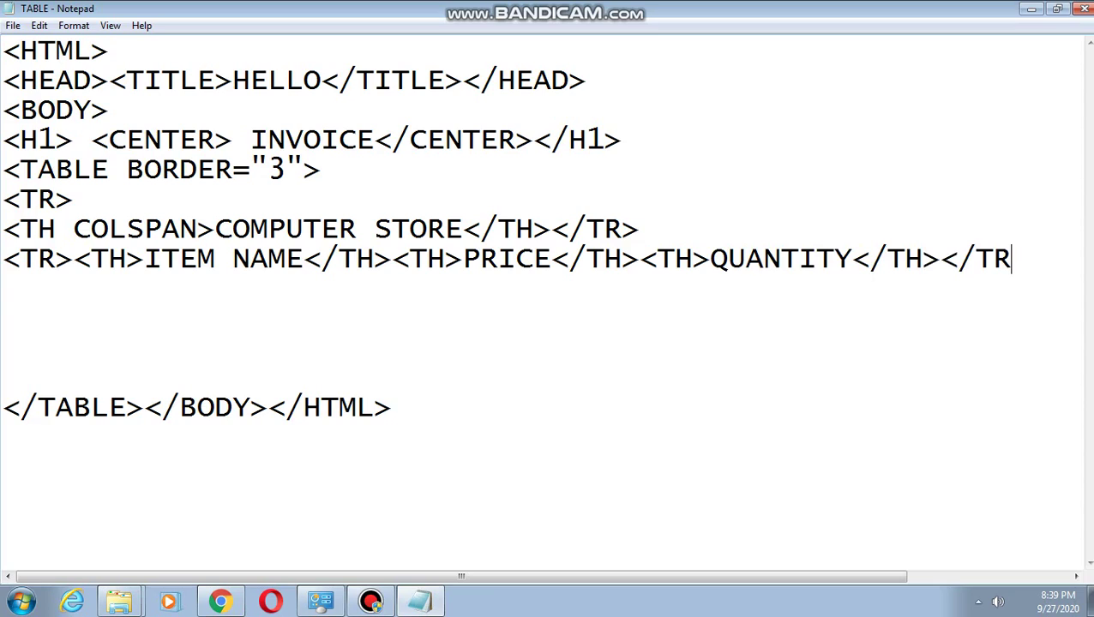
text(>)
key(Return)
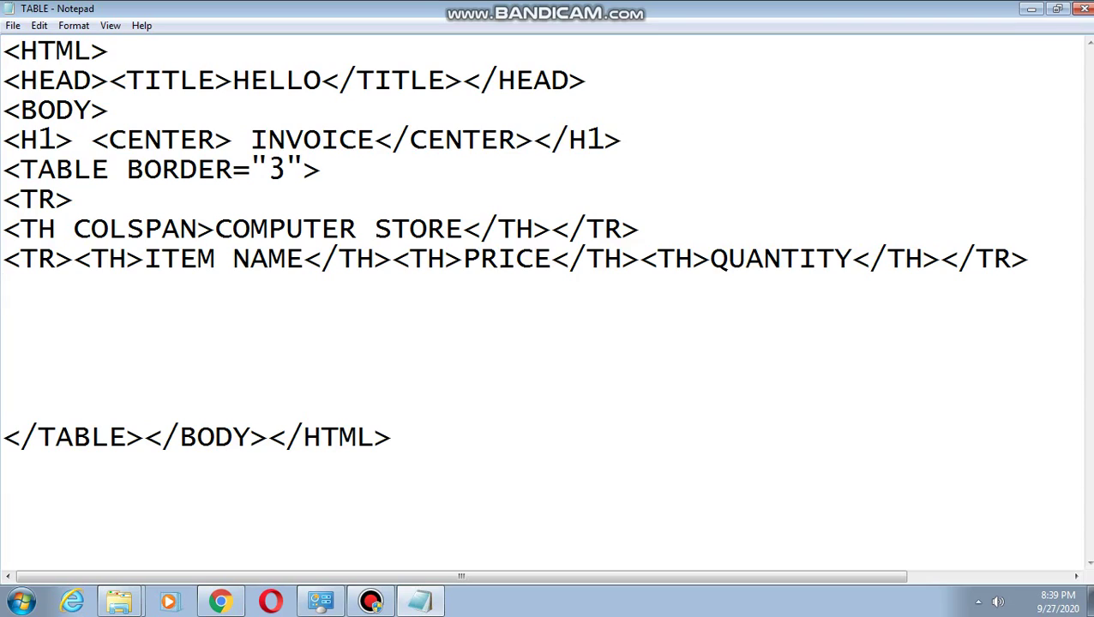
Add a LAPTOP row with cells 30000 and 10, and delete the extra blank lines
text(m)
key(BackSpace)
text(<TR)
text(>)
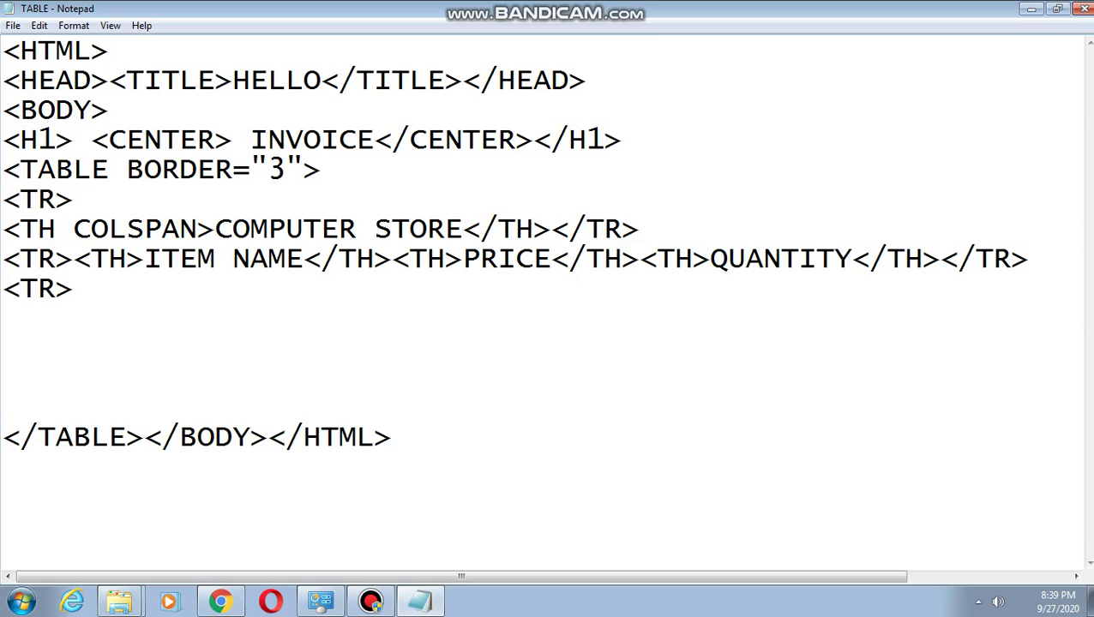
text(<)
text(TD>)
text(LAP)
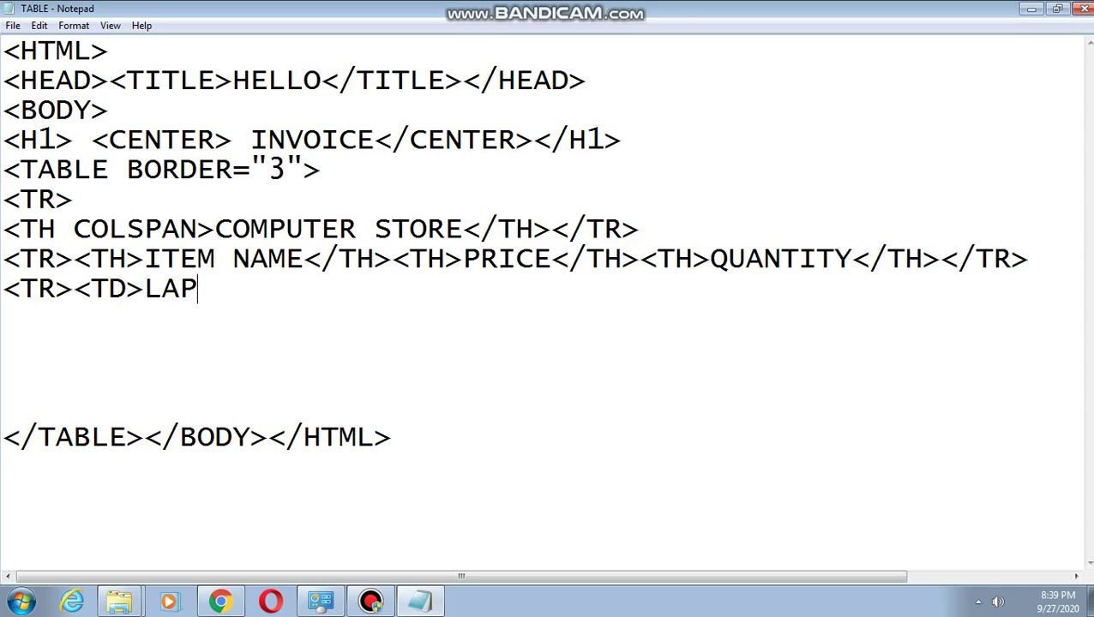
text(TOP</)
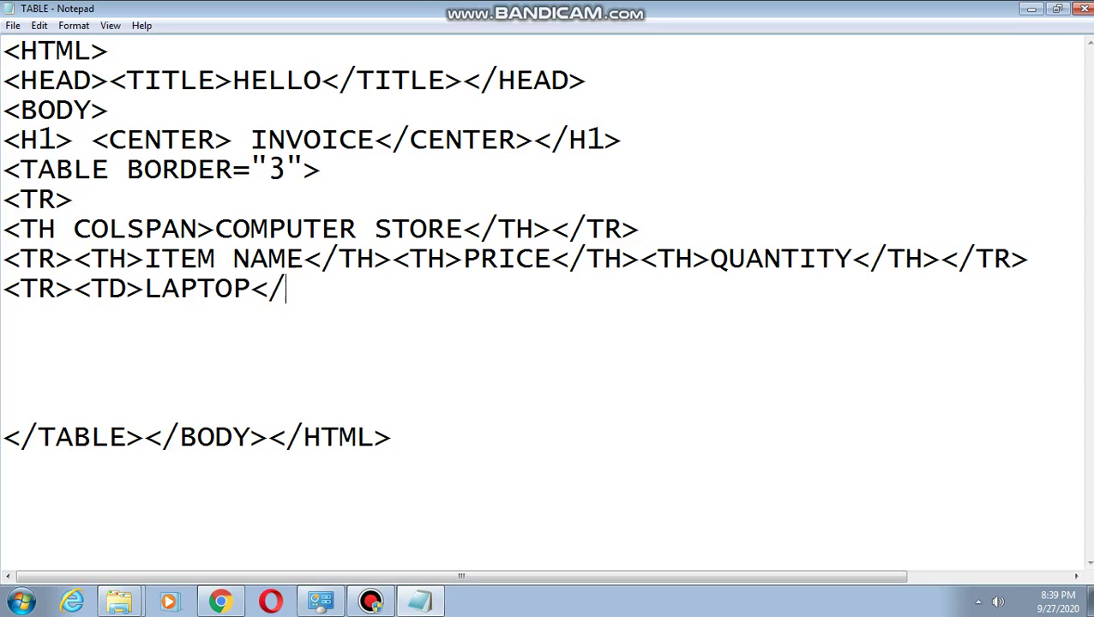
text(TD)
text(><TD)
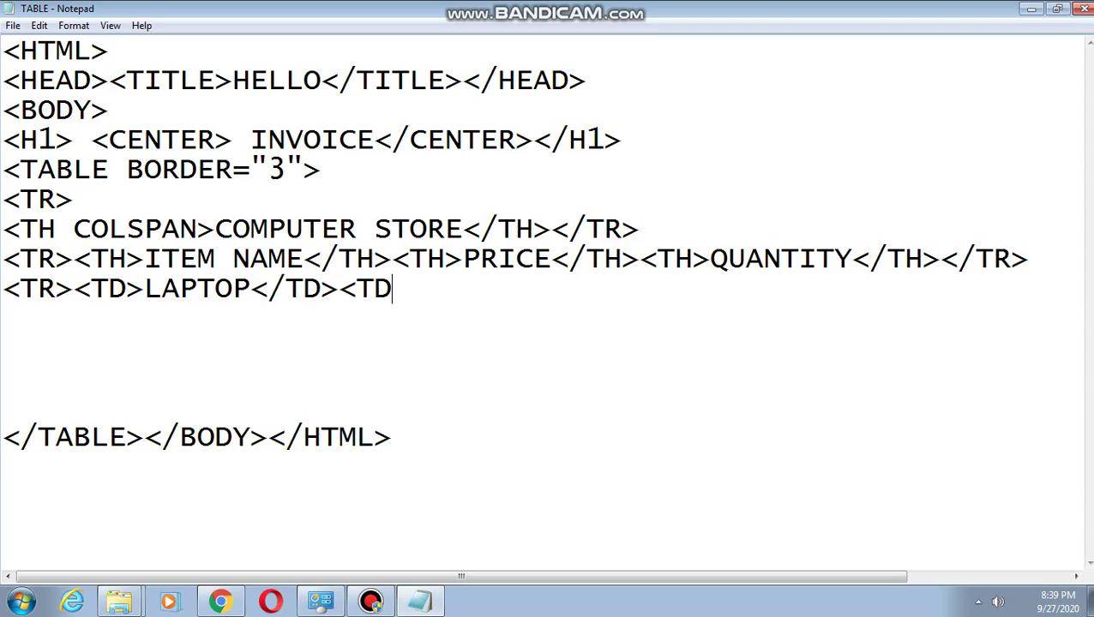
text(>)
text(30000)
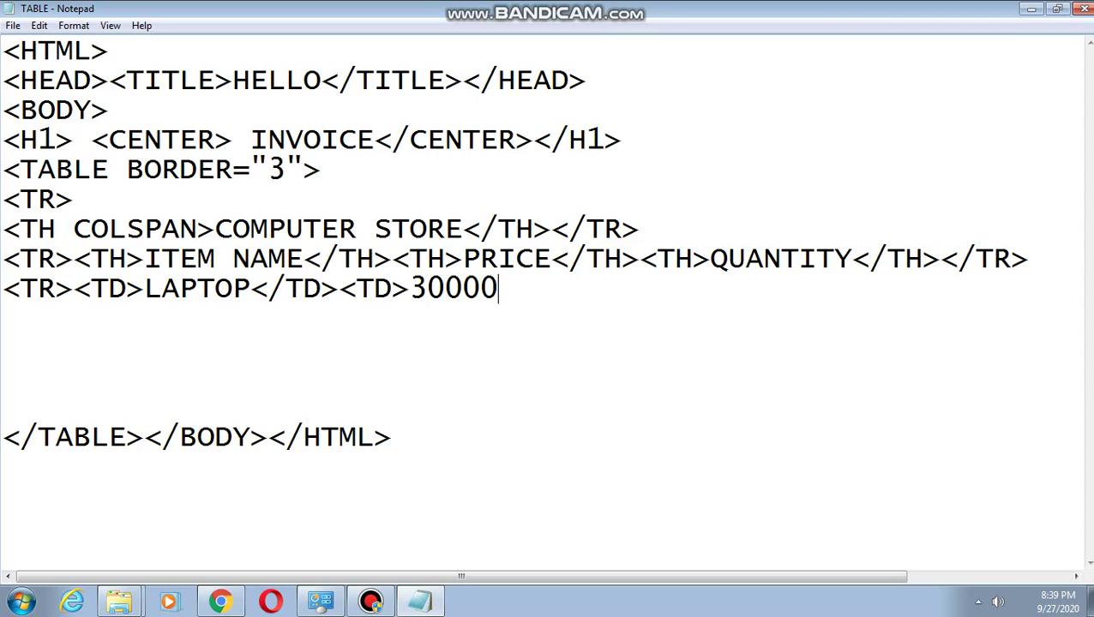
text(</)
text(TD>)
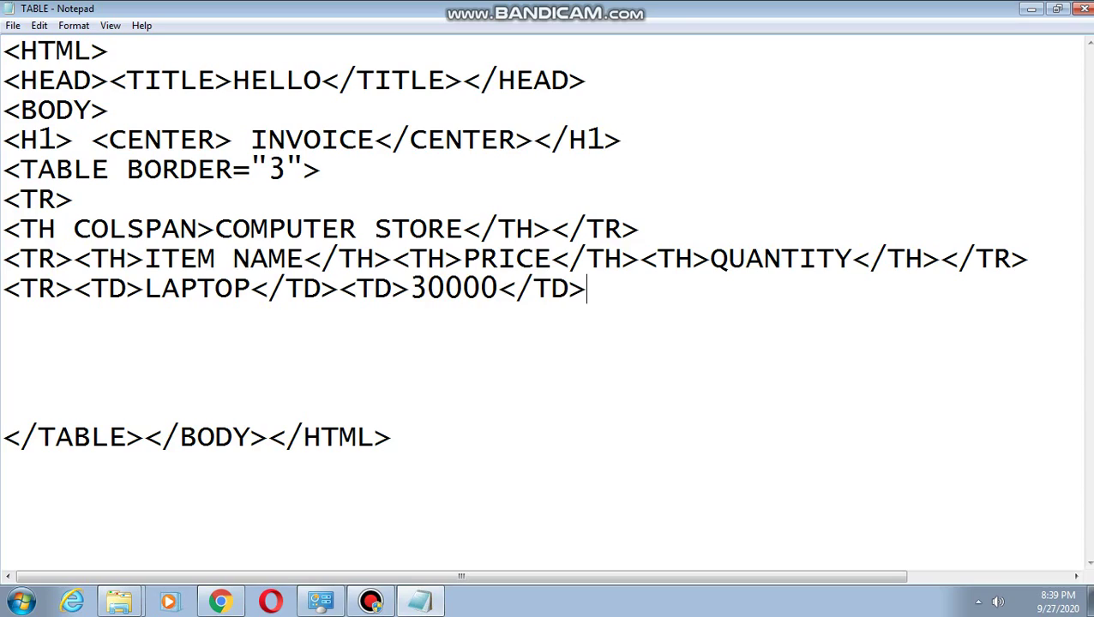
text(<TD)
text(>)
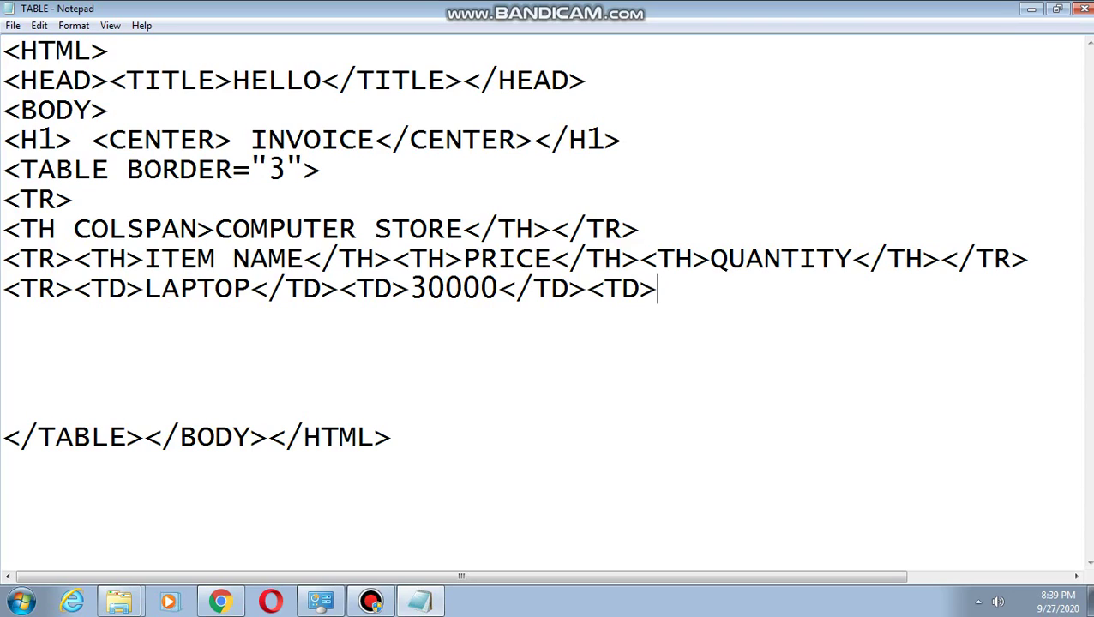
text(10)
text(</)
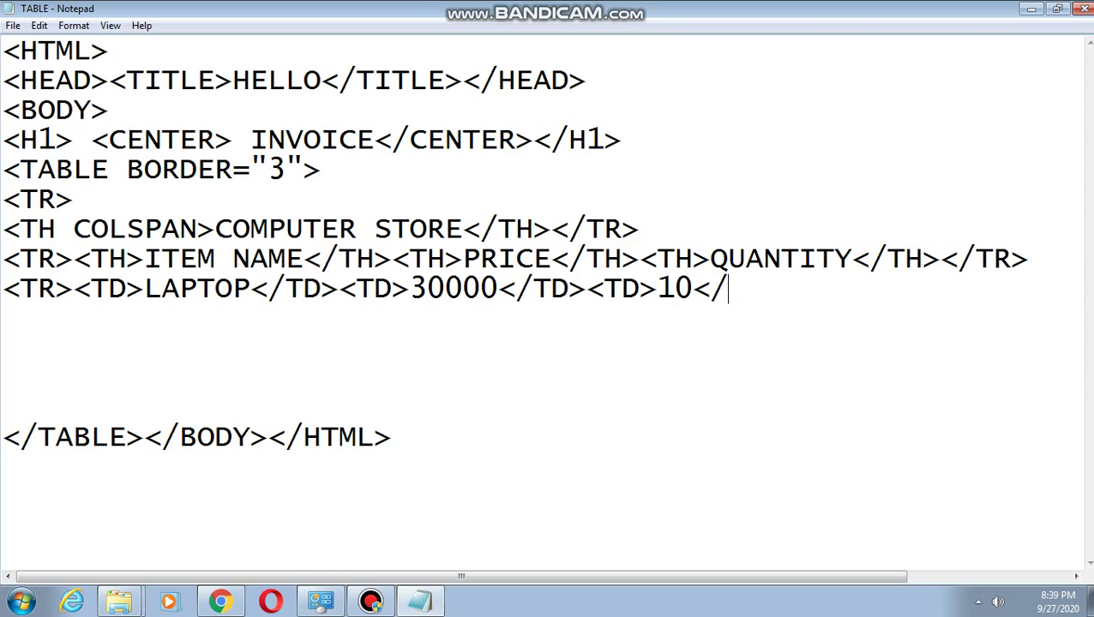
text(TD>)
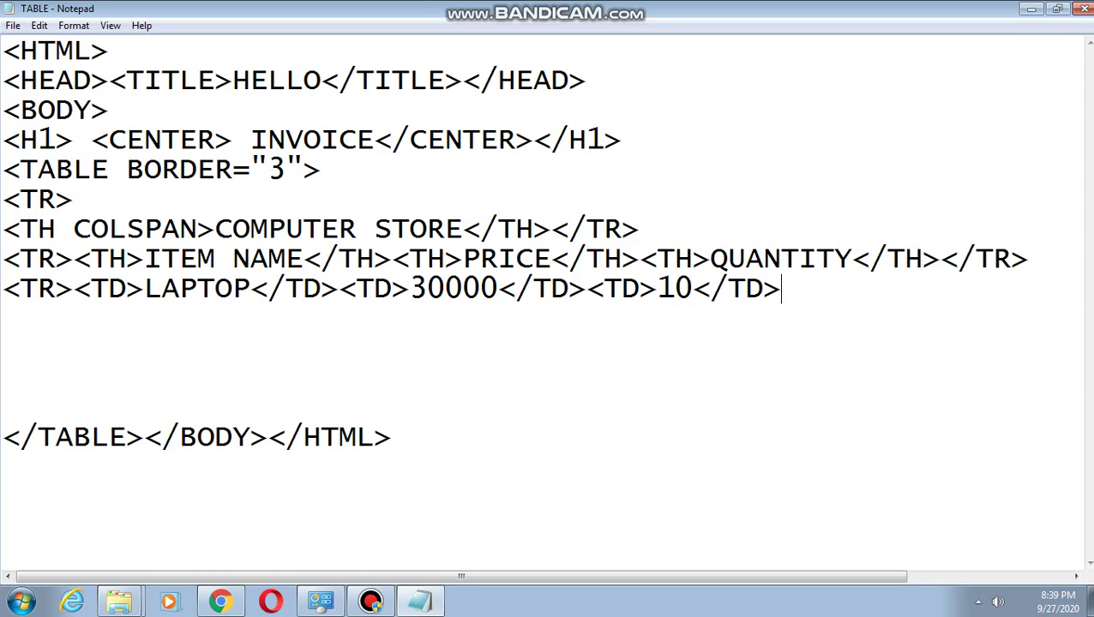
text(</TR)
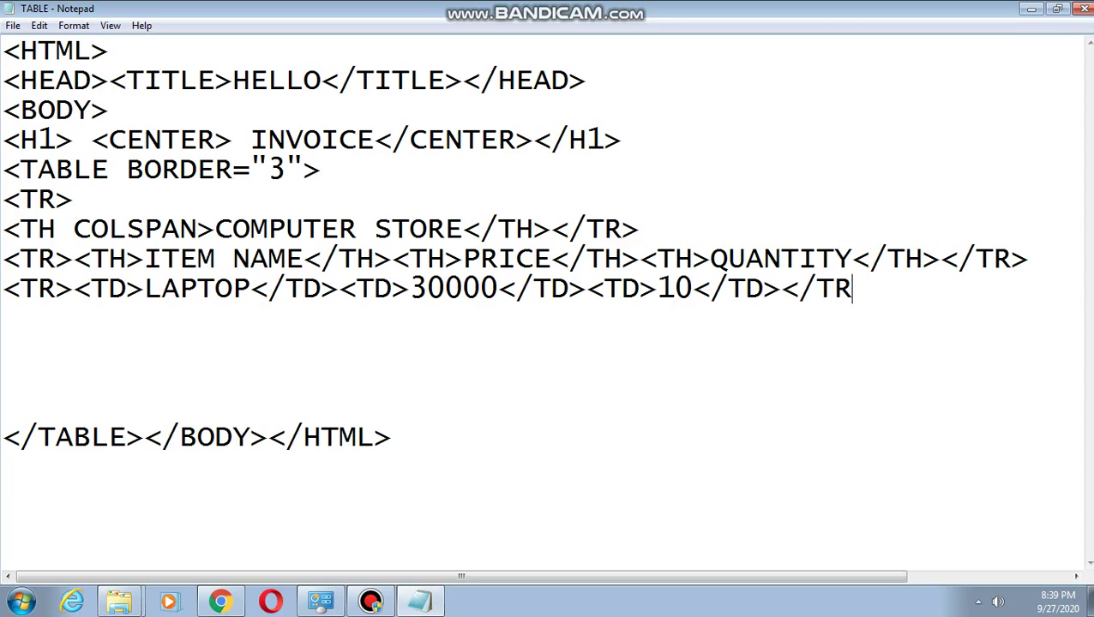
text(>)
key(Return)
key(Delete)
key(Delete)
key(Delete)
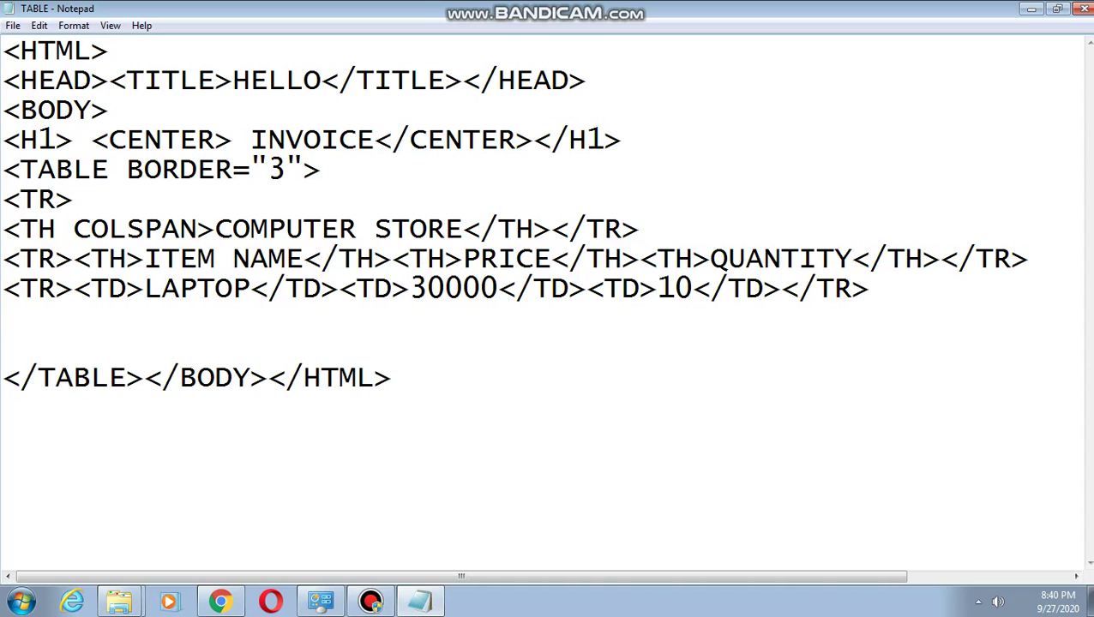
Save the source as TABLE.HTML with type All Files, replacing the existing file
click(13, 24)
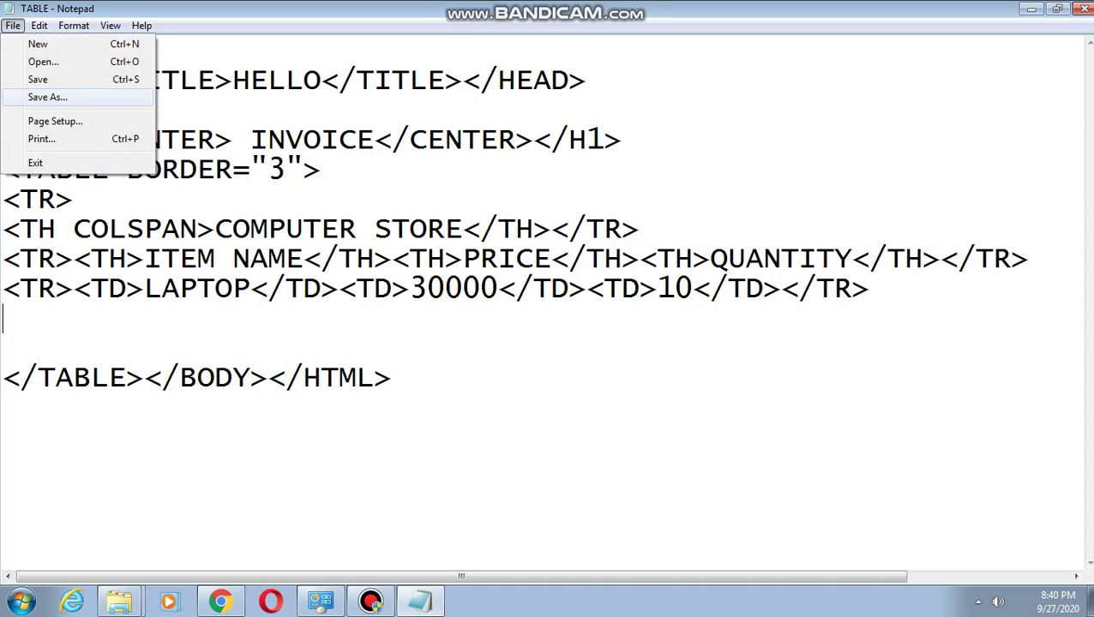
click(47, 97)
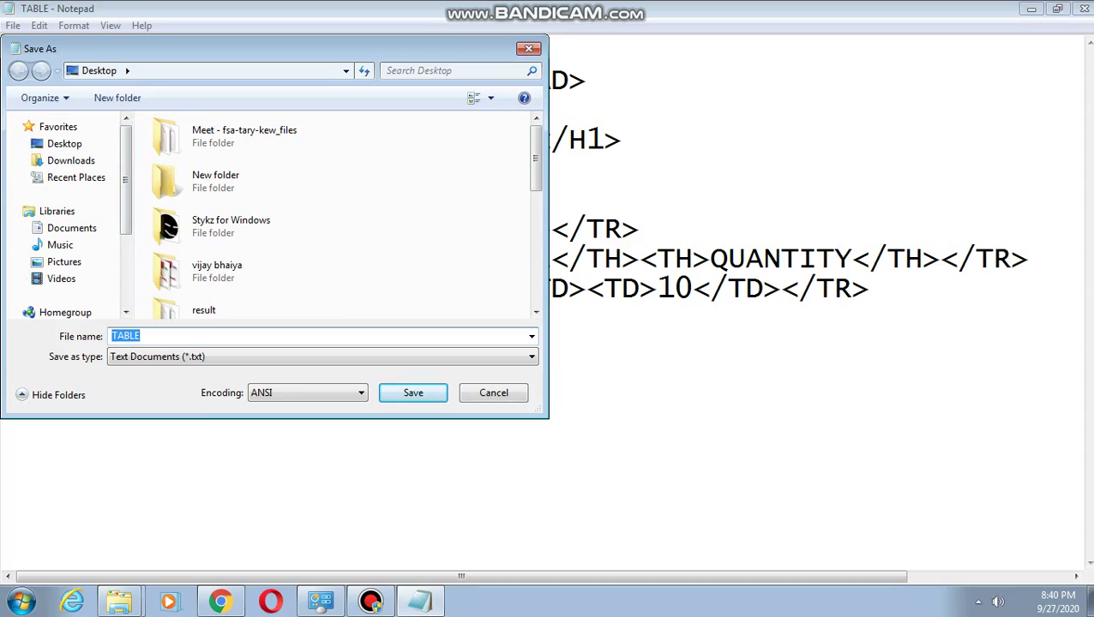
key(End)
text(.HT)
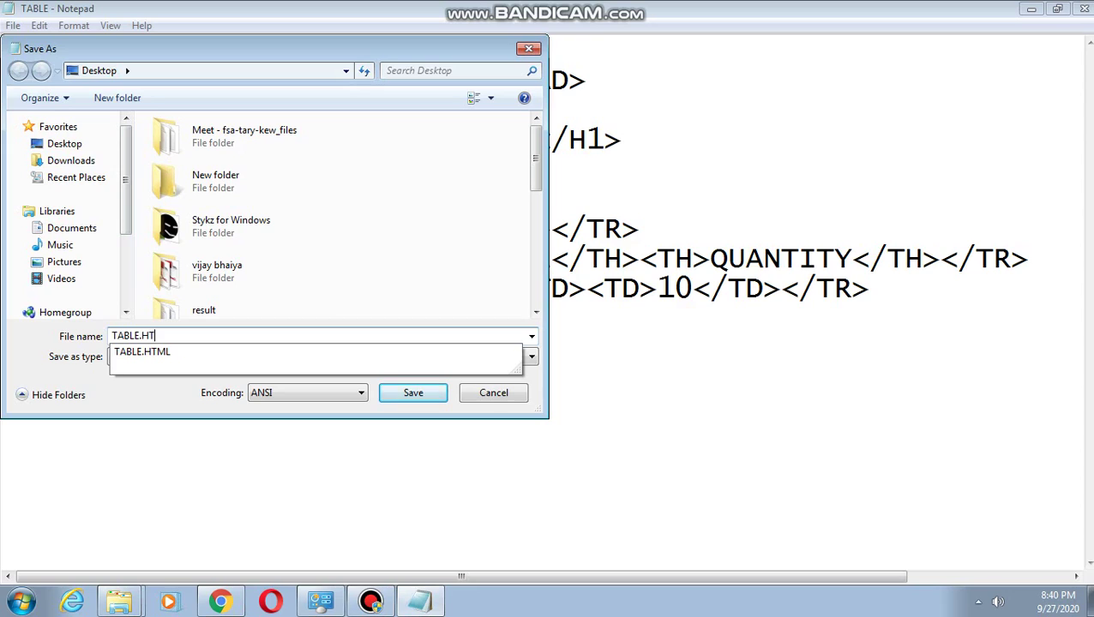
text(ML)
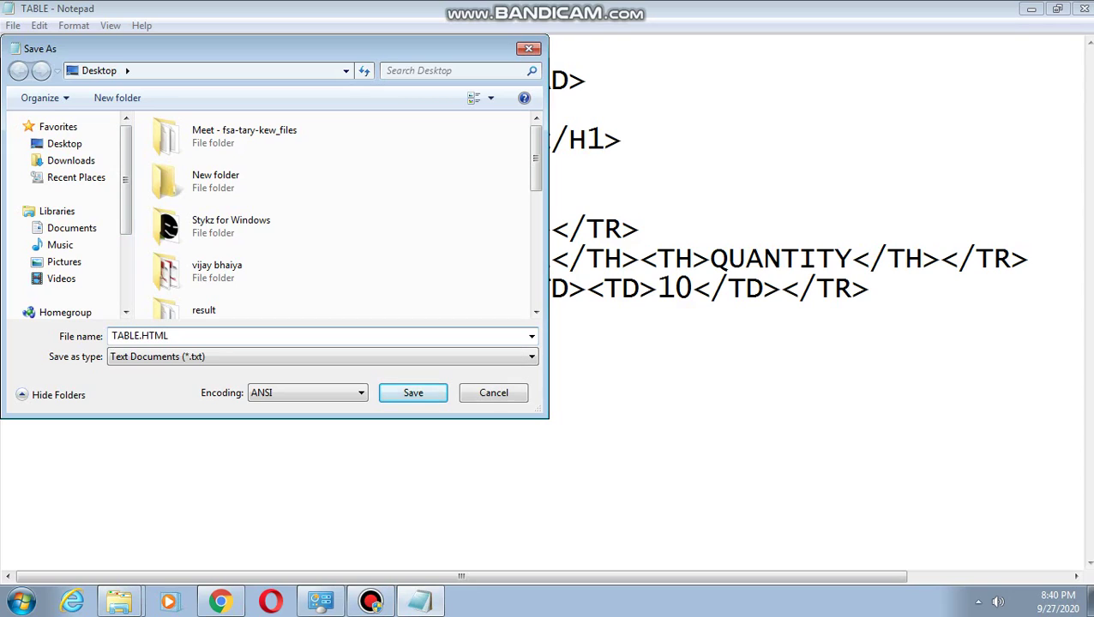
click(321, 357)
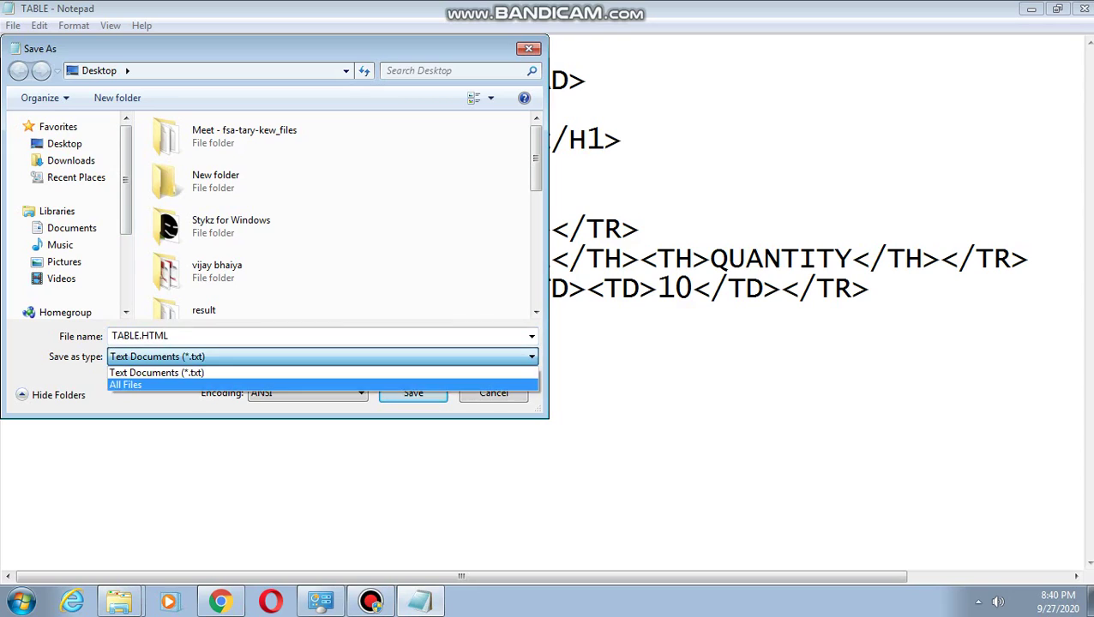
click(125, 385)
key(Return)
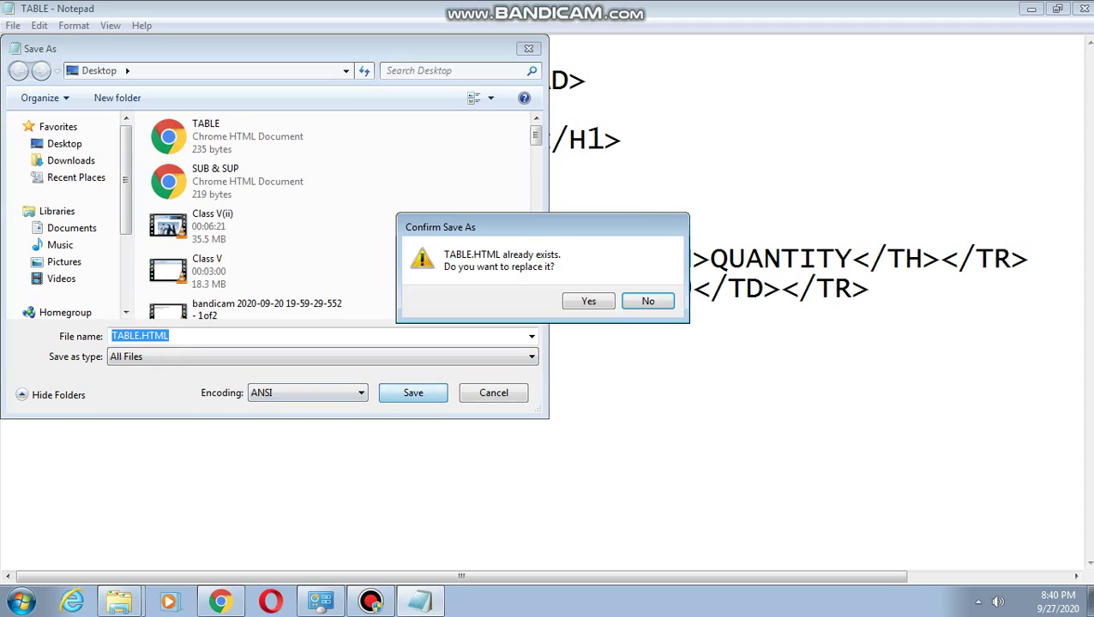
key(Left)
key(Return)
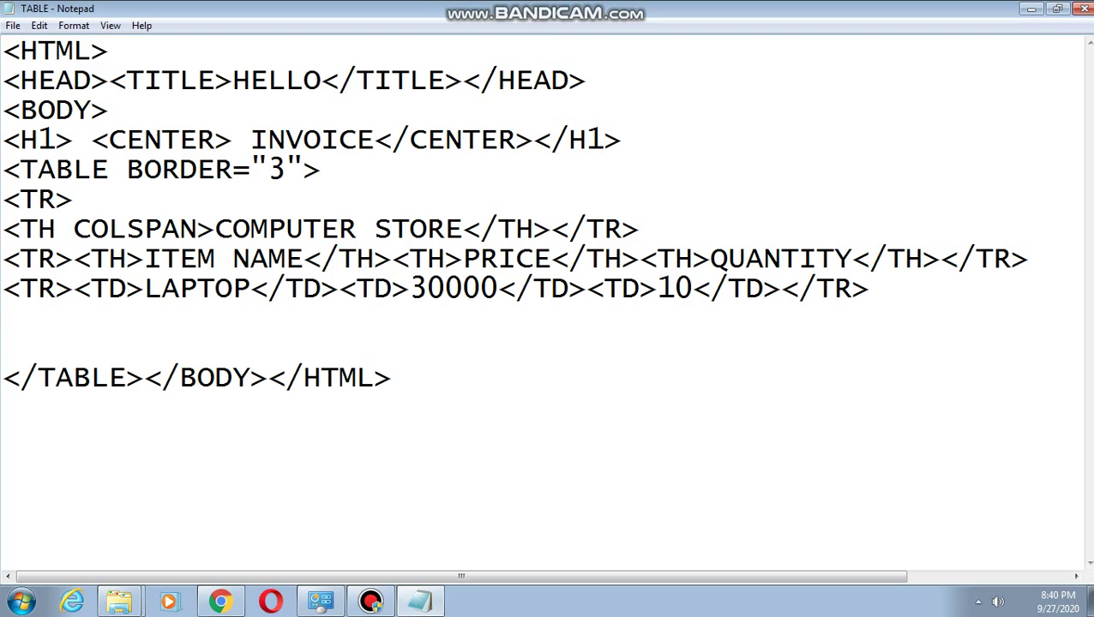
Reload TABLE.HTML in Chrome to check the invoice, then return to the Notepad source
click(1031, 8)
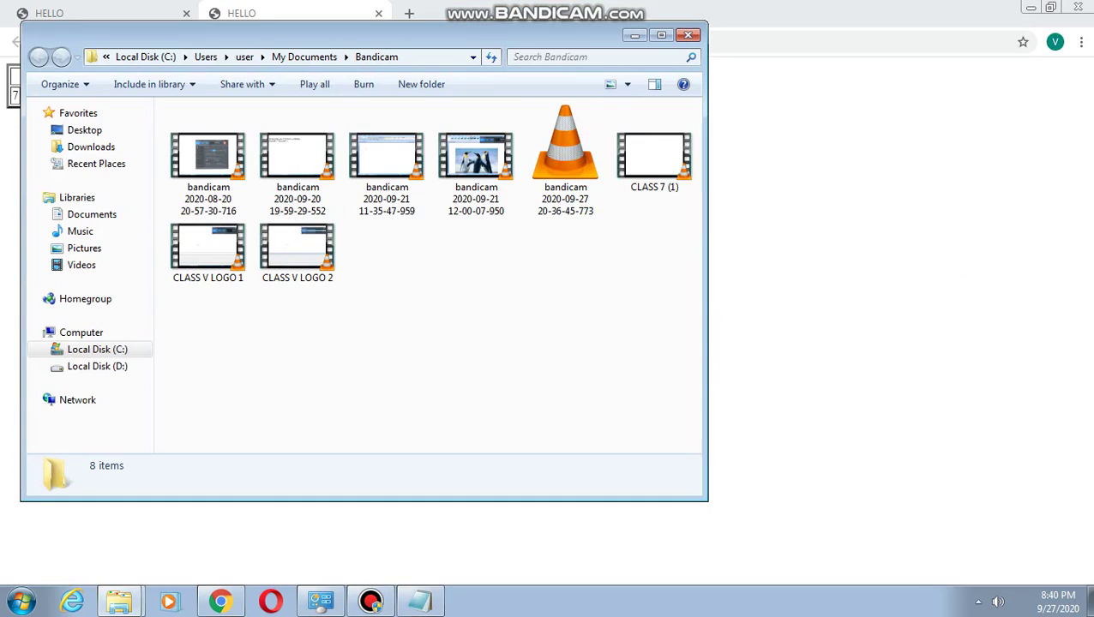
click(635, 35)
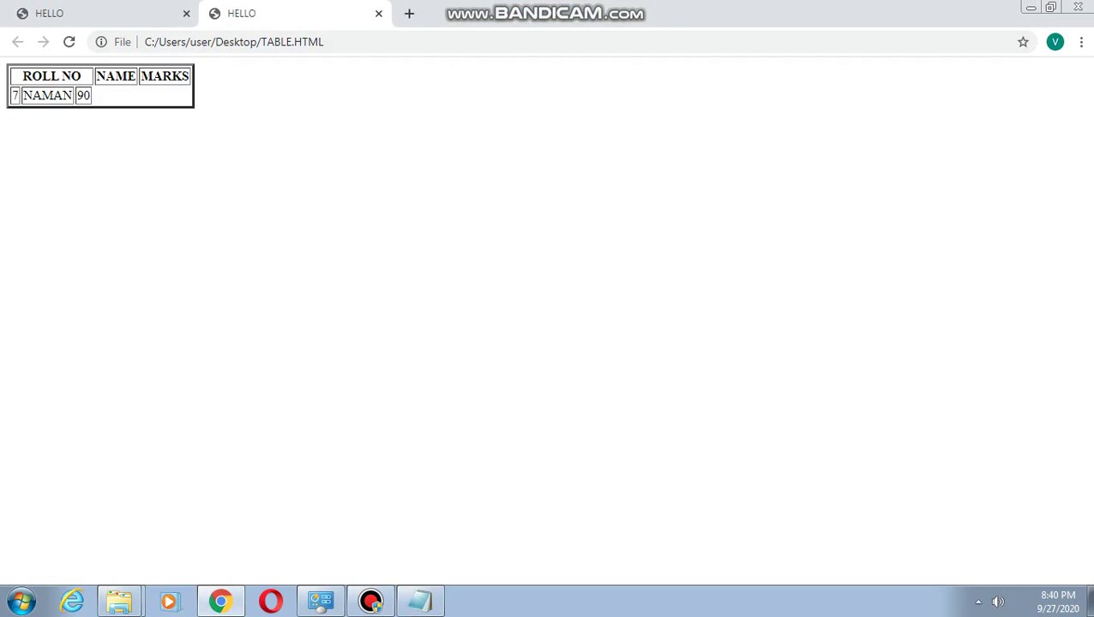
right_click(522, 190)
click(548, 242)
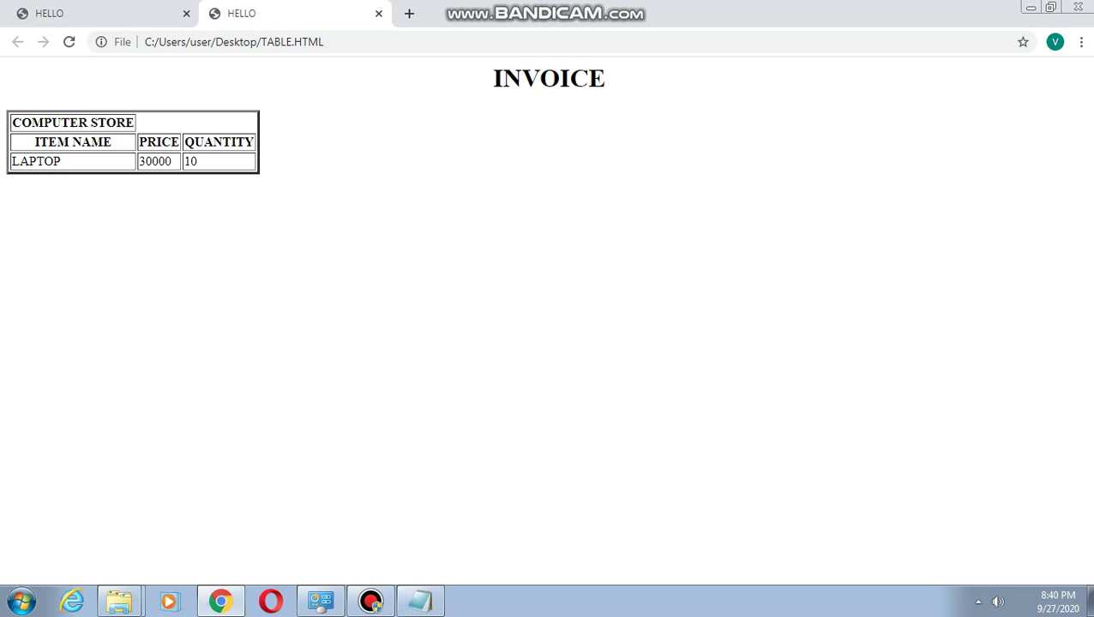
key(alt+Tab)
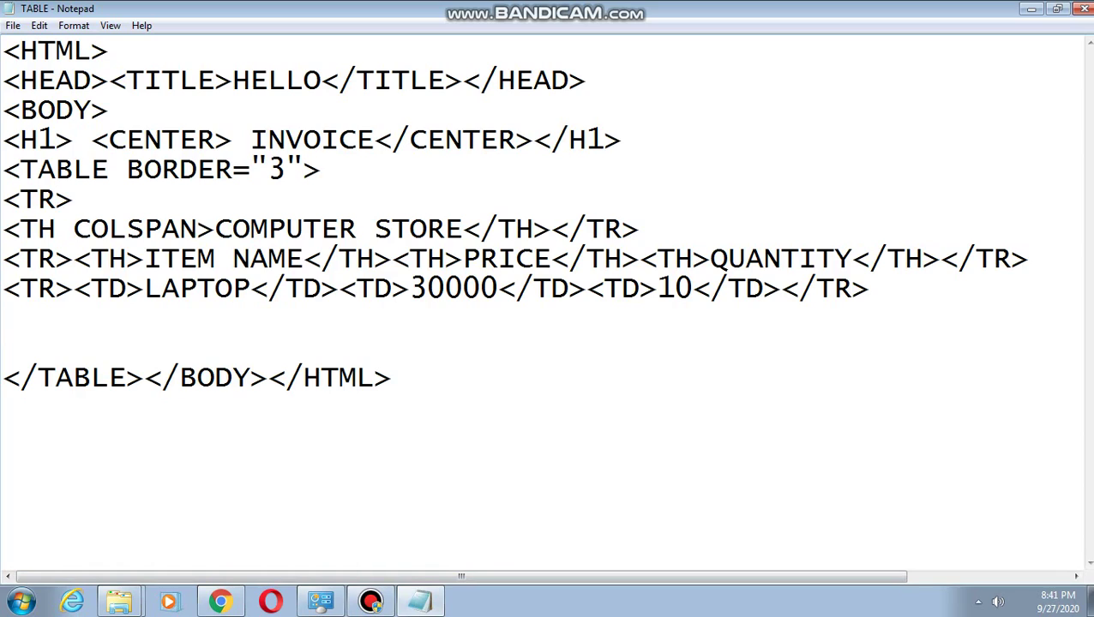
Insert <CENTER> below the H1 line and </CENTER> on the blank line before </TABLE>
key(Up)
key(Up)
key(Up)
key(End)
key(Up)
key(End)
key(Return)
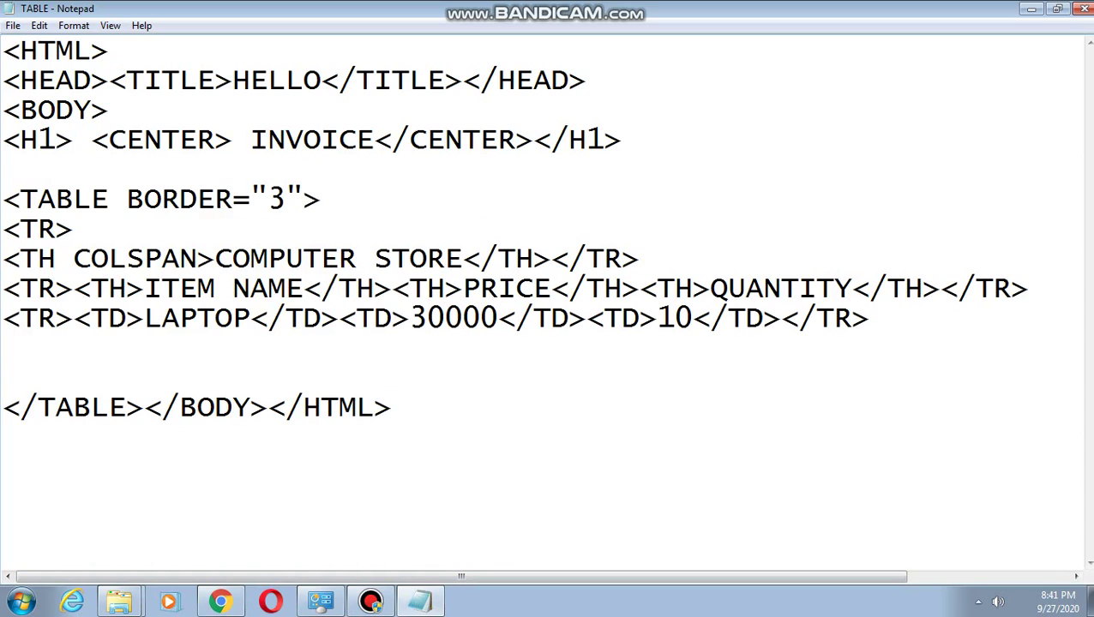
text(<CEN)
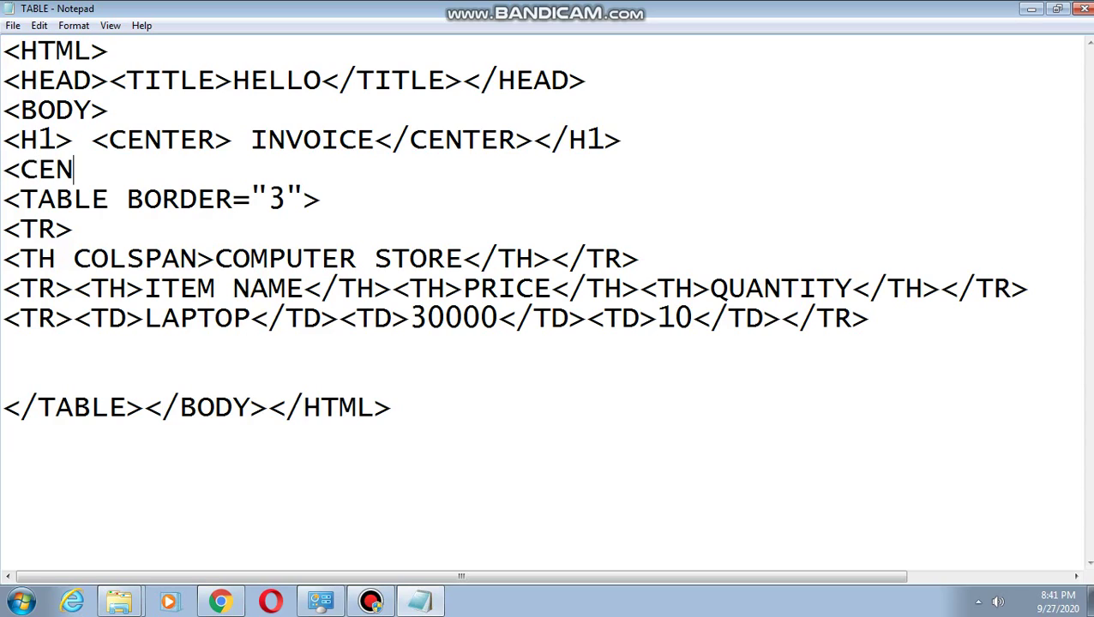
text(TER>)
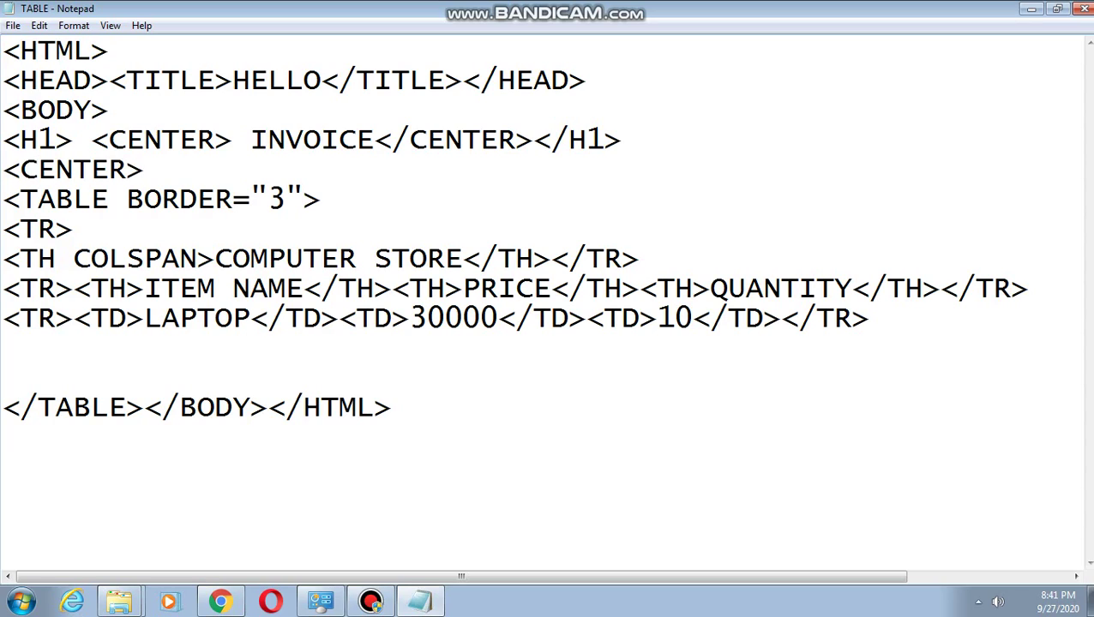
key(Down)
key(Down)
key(Down)
text(</C)
text(ENTE)
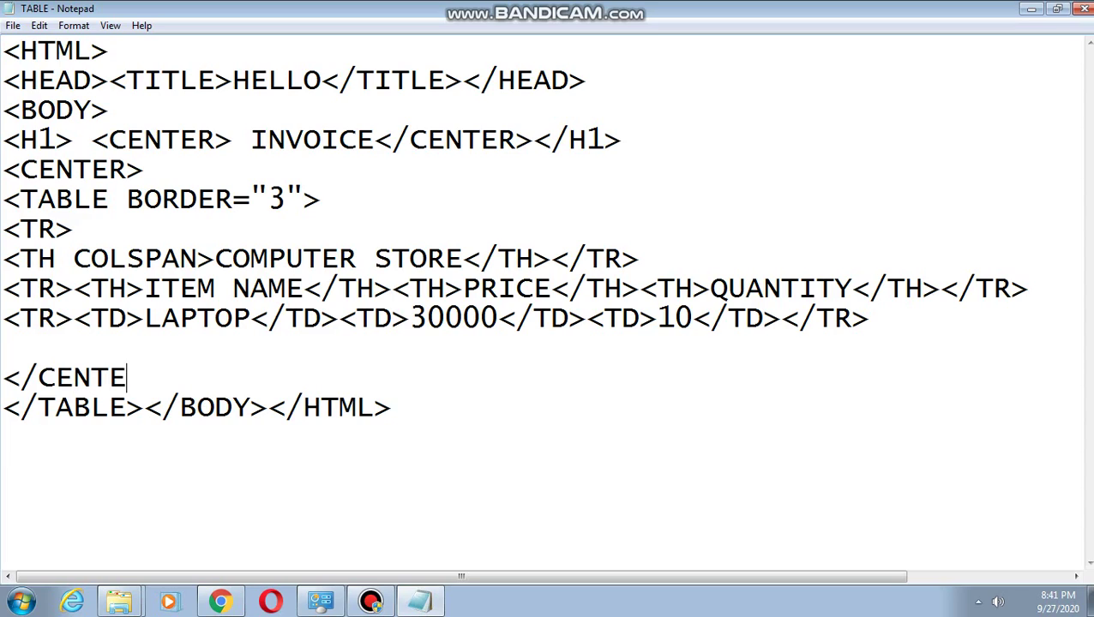
text(R>)
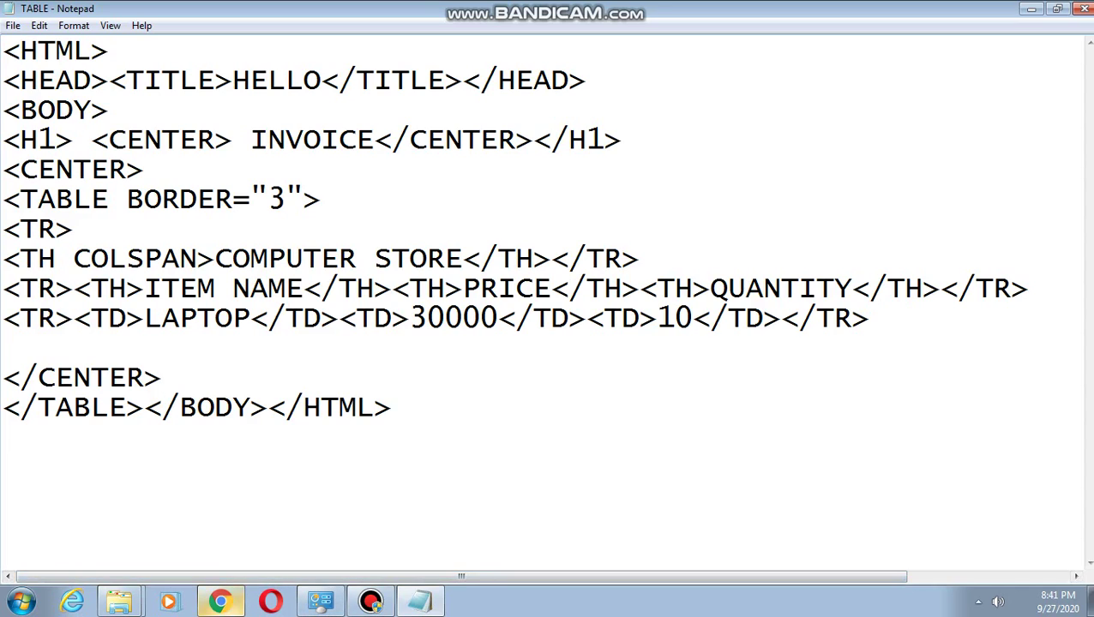
Reload the page in Chrome to see the centred table, then go back to Notepad
click(220, 602)
right_click(323, 204)
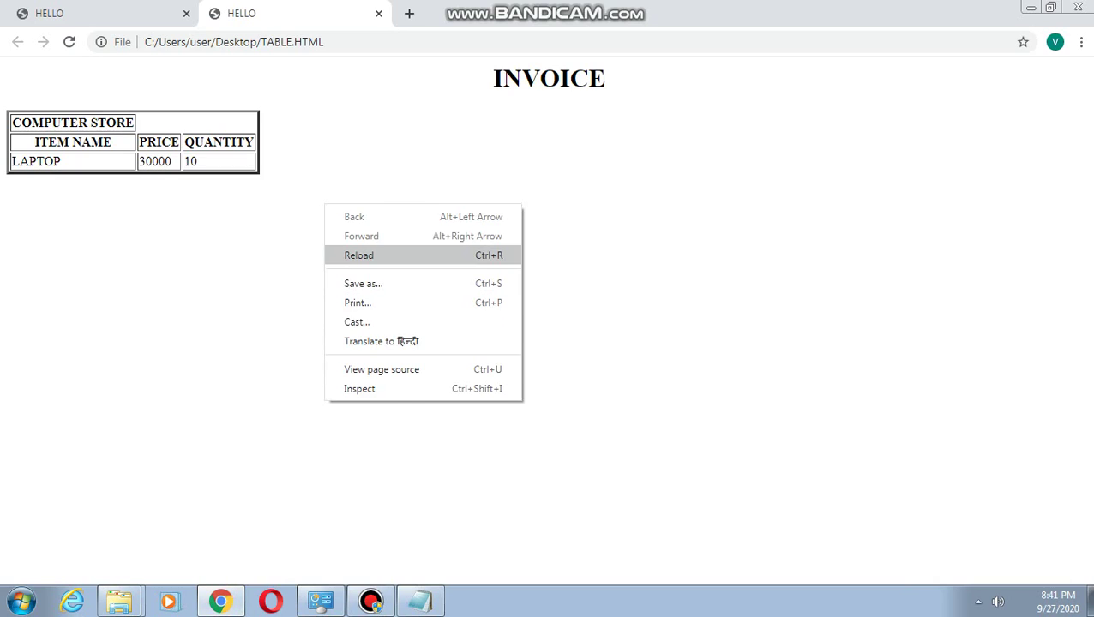
click(361, 253)
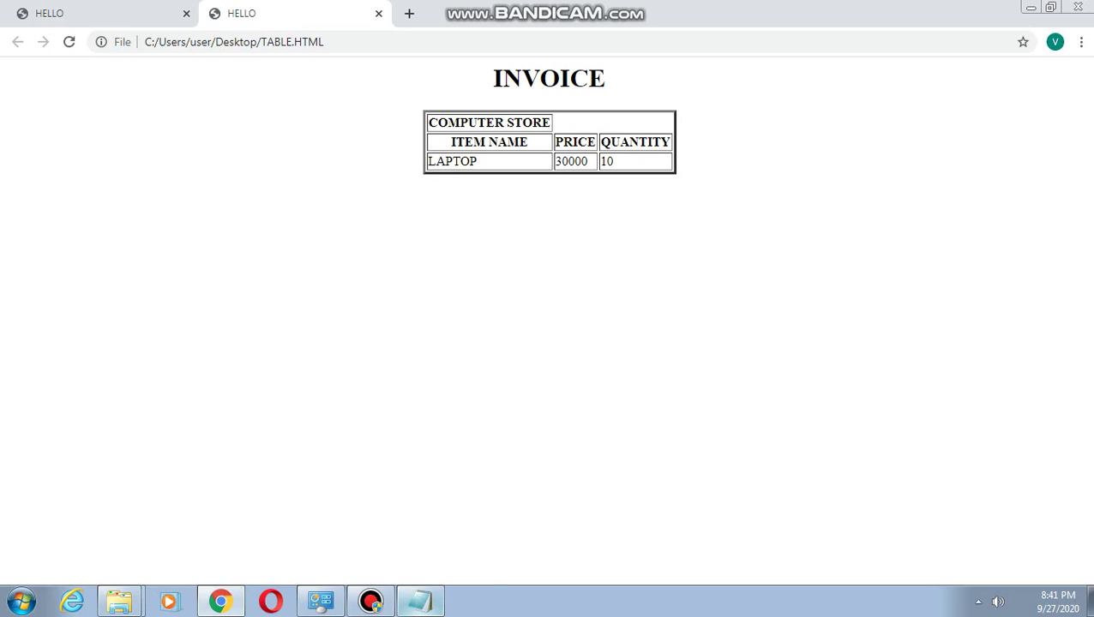
click(419, 601)
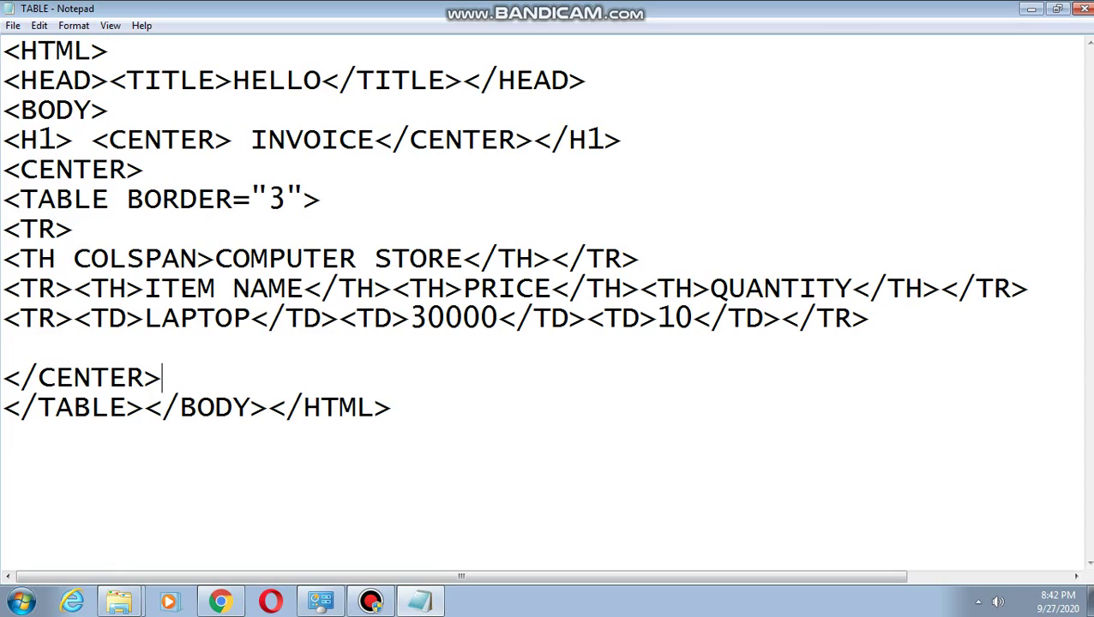
Add BGCOLOR="RED" to the COMPUTER STORE row's <TR> tag
click(57, 229)
text(BGC)
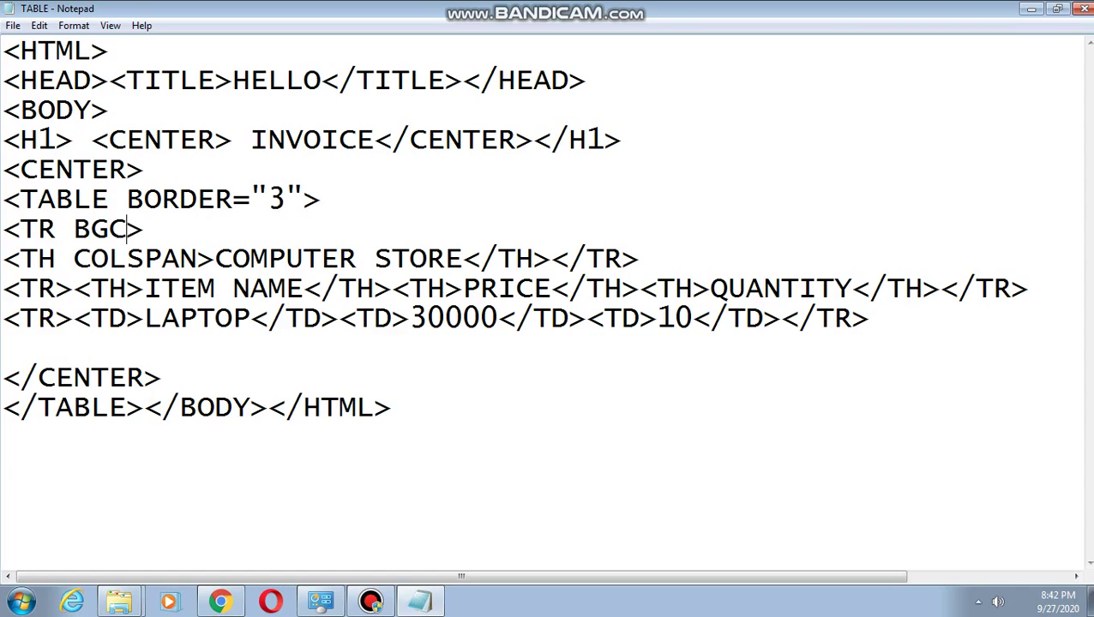
text(OLOR==)
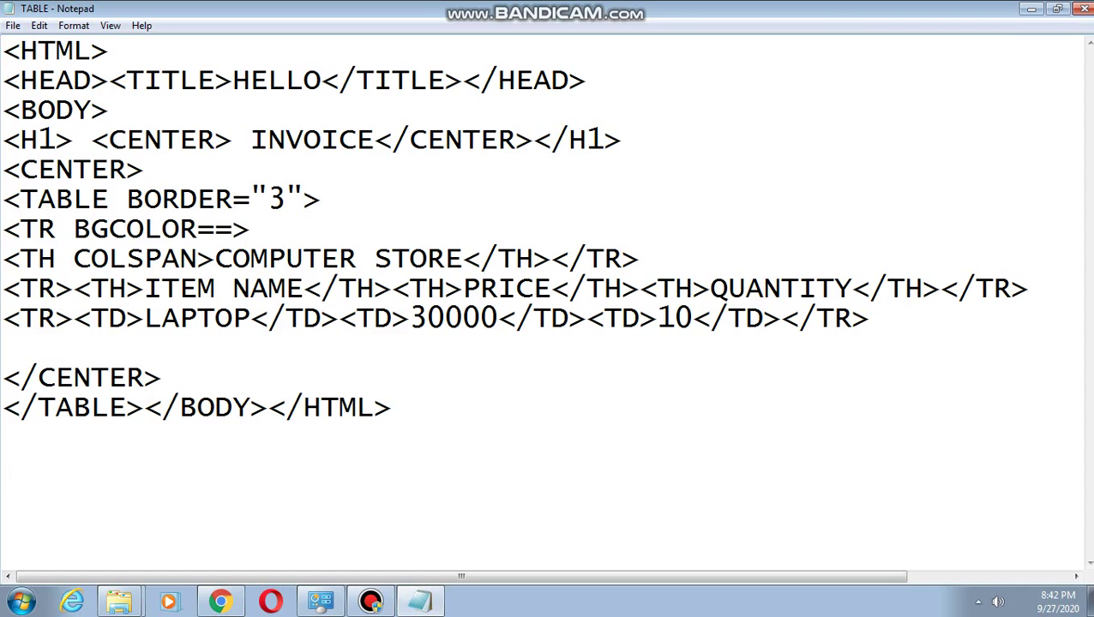
key(BackSpace)
text(")
text(RED")
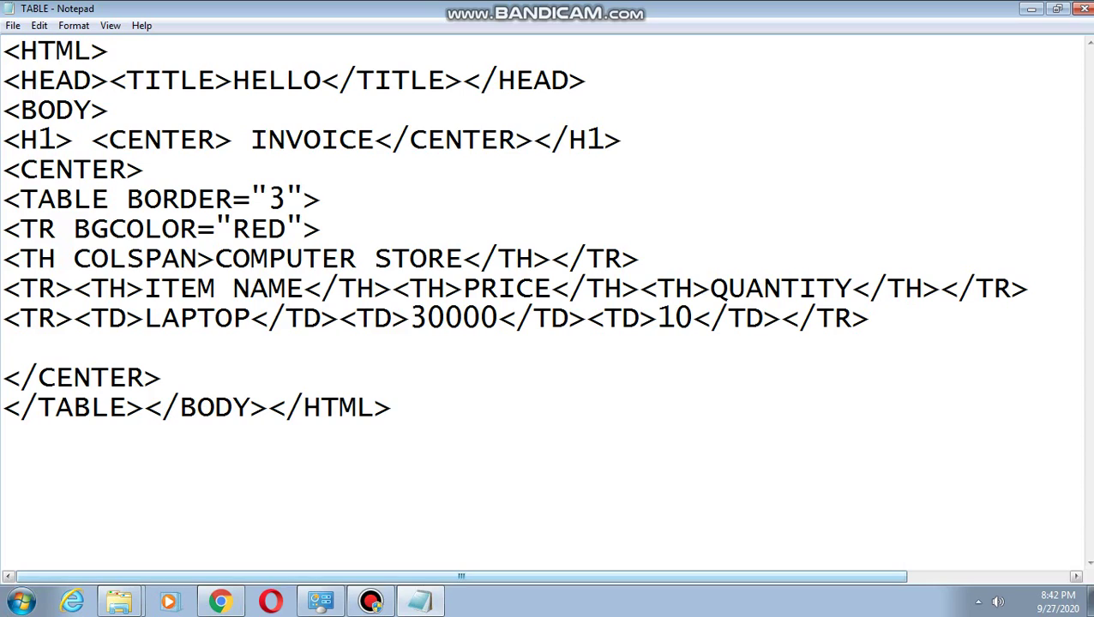
click(220, 602)
Reload Chrome to show the red COMPUTER STORE row, then reopen the Notepad source
right_click(287, 269)
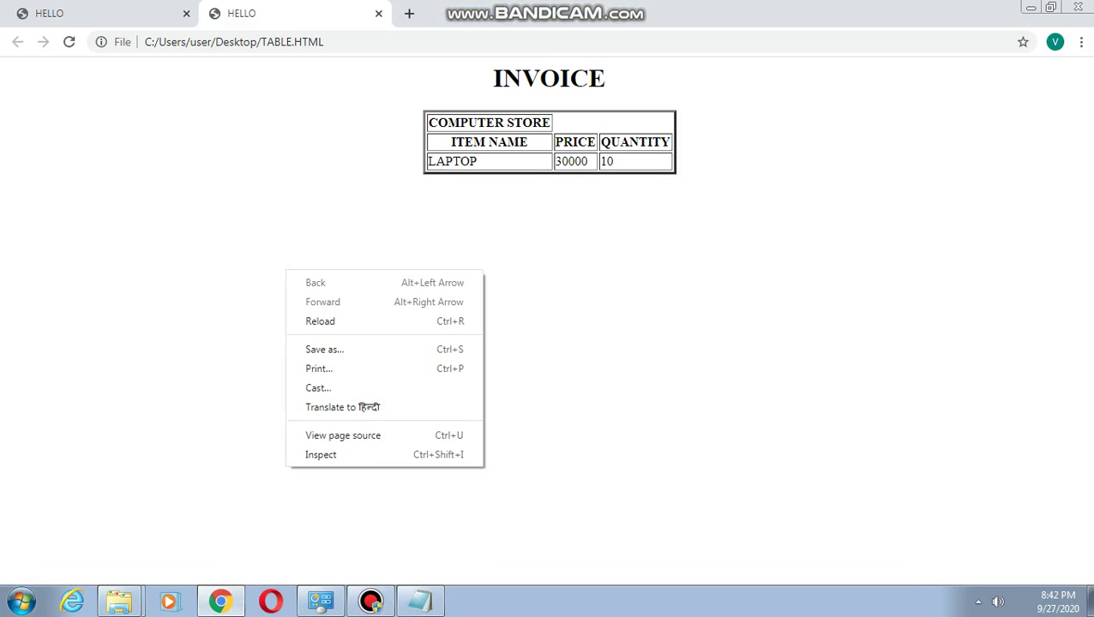
click(320, 321)
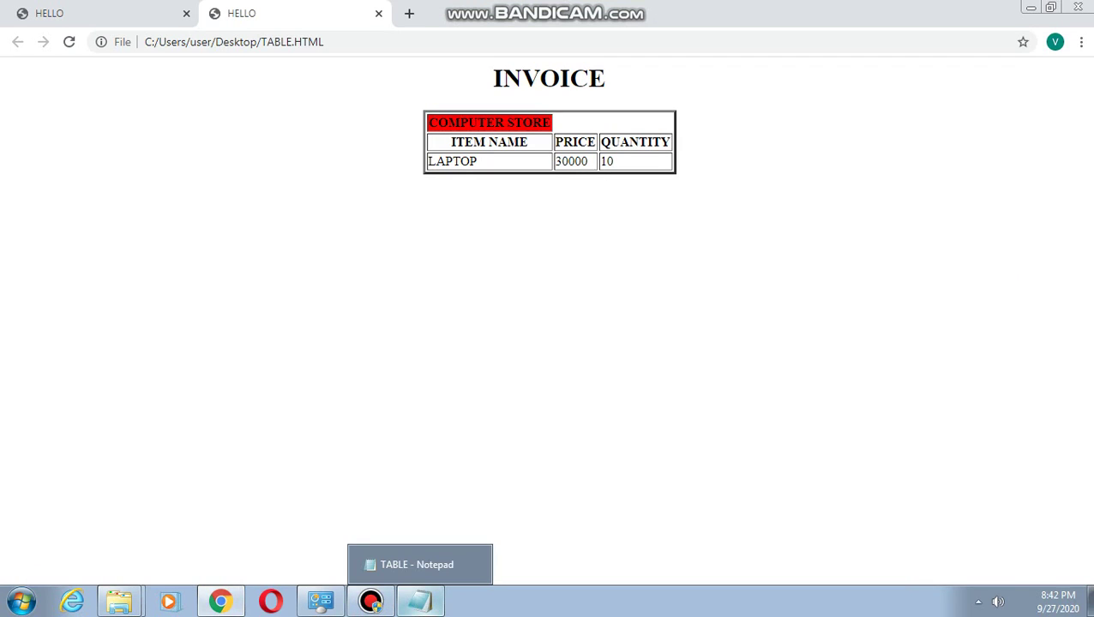
click(420, 602)
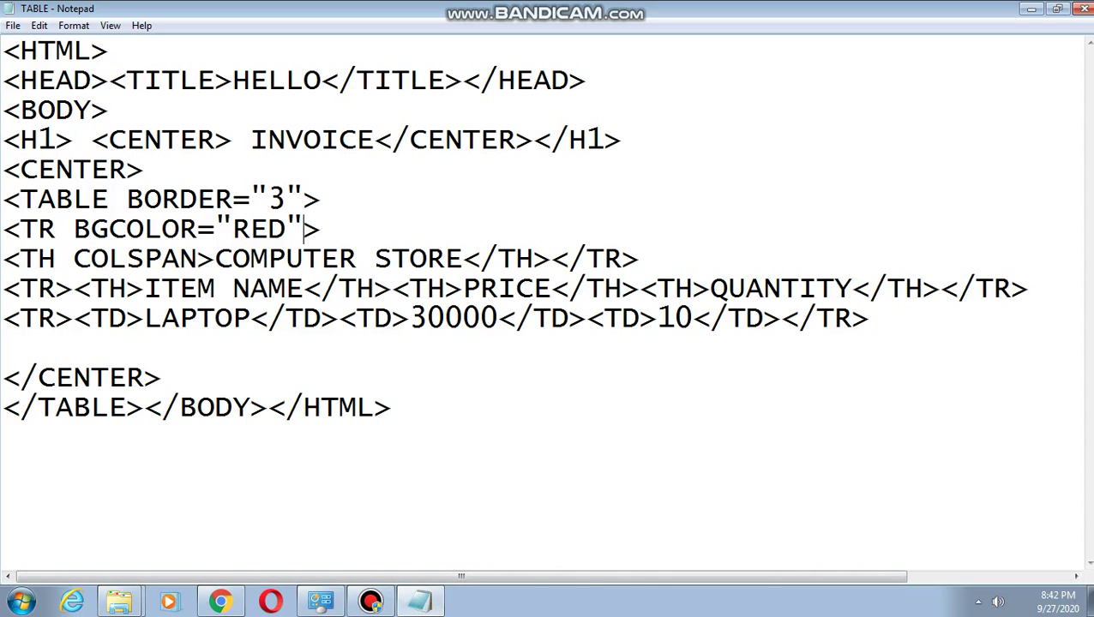
Add BGCOLOR="YELLOW" to the ITEM NAME row tag and BGCOLOR="BLUE" to the LAPTOP row tag
click(56, 288)
text(BG)
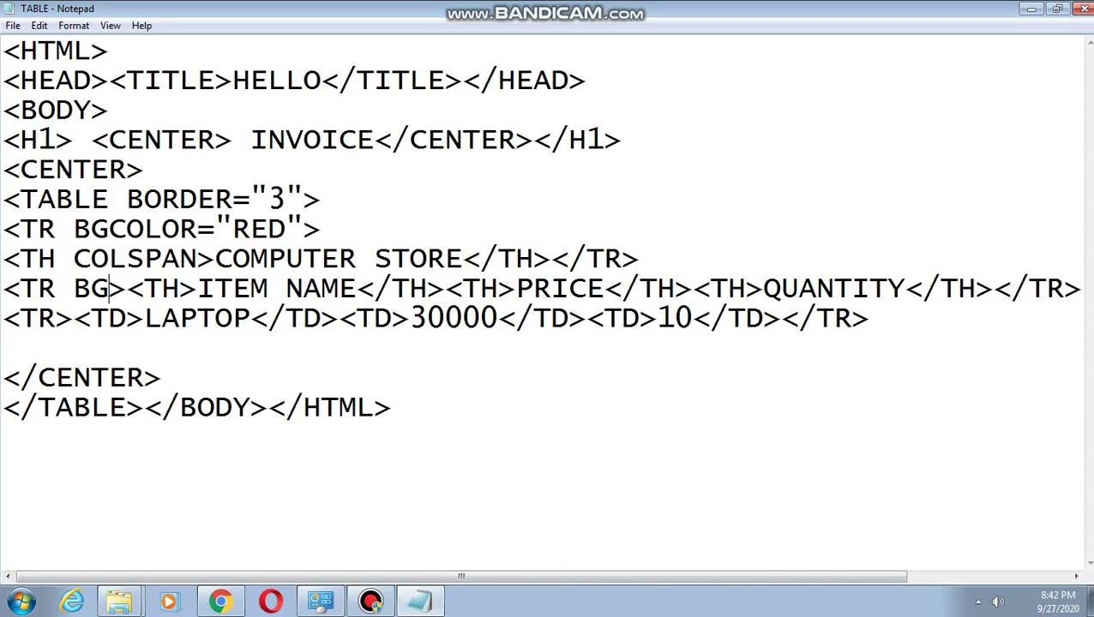
text(COLOR)
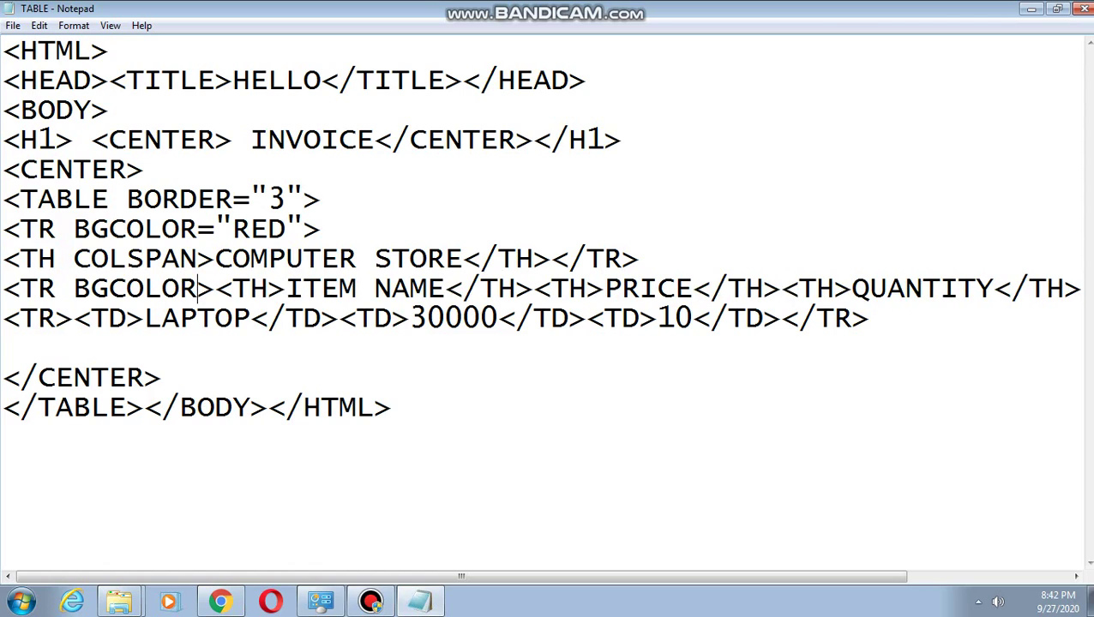
text(="YE)
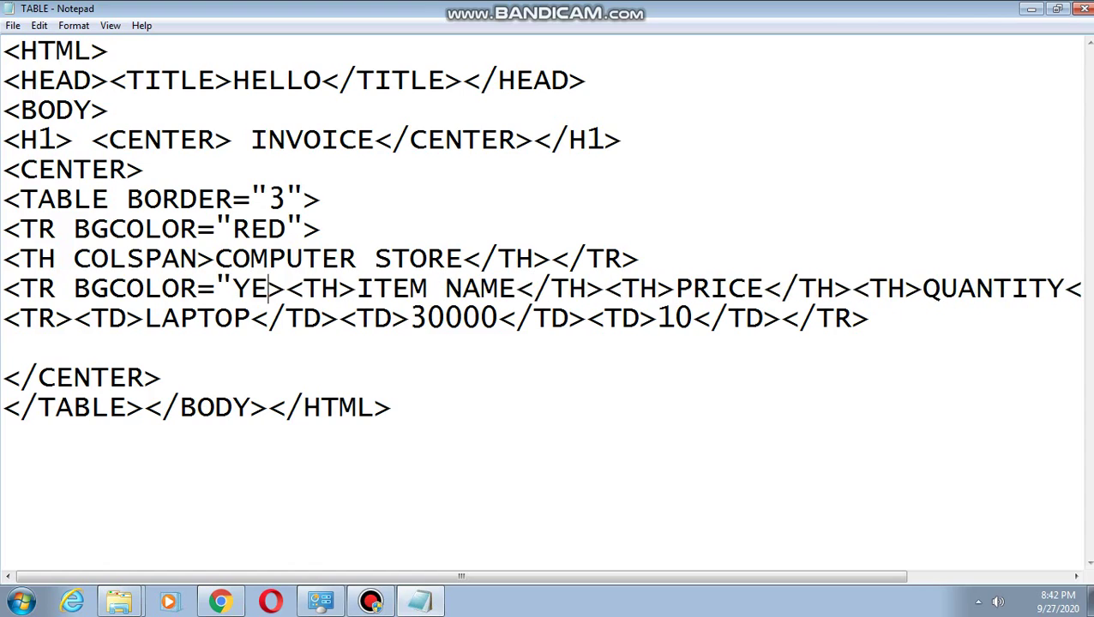
text(LLOW)
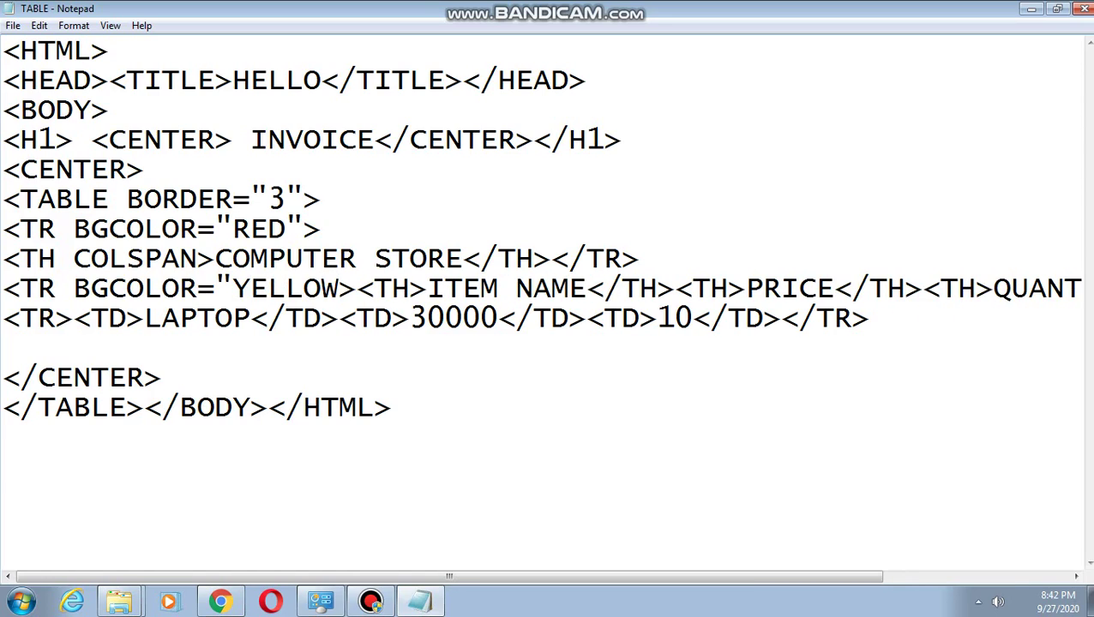
text(")
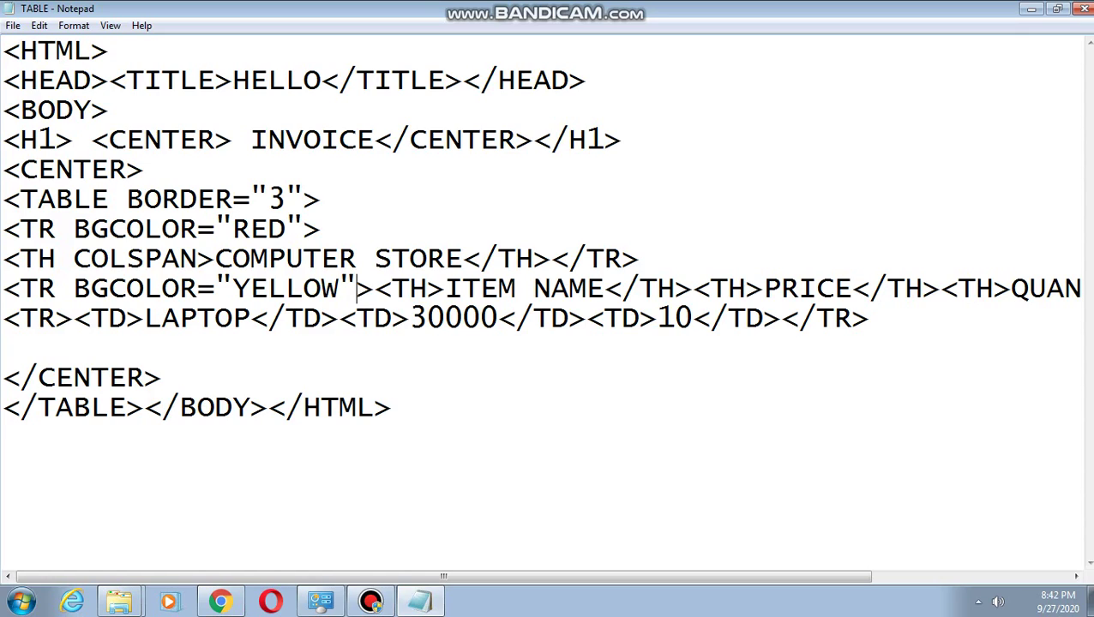
key(Down)
key(Home)
key(Right)
key(Right)
key(Right)
text(B)
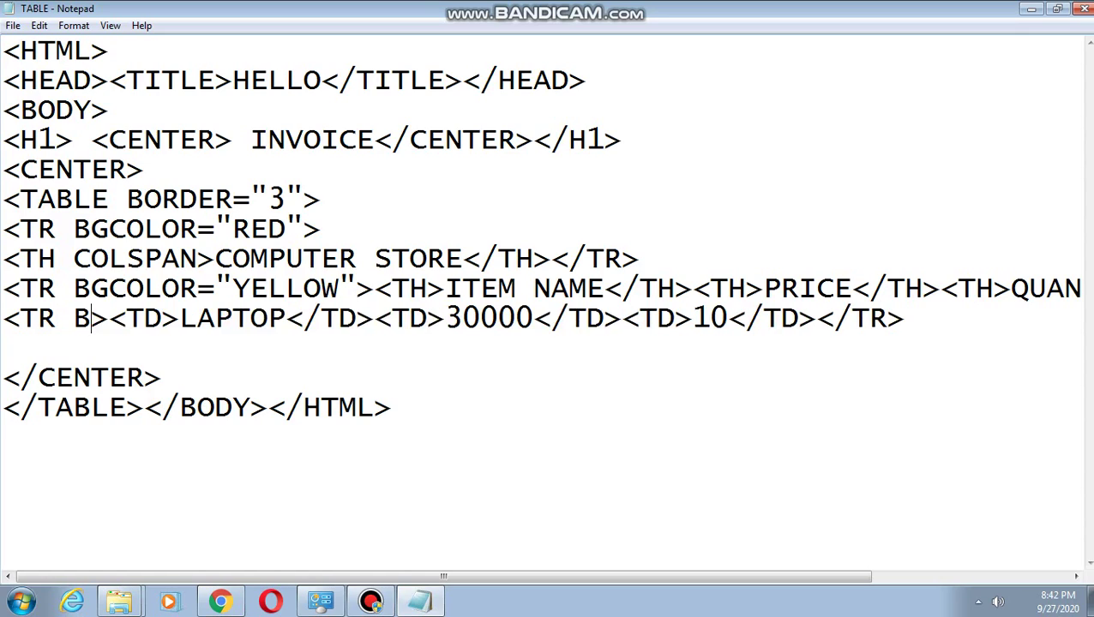
text(GCOLOR=)
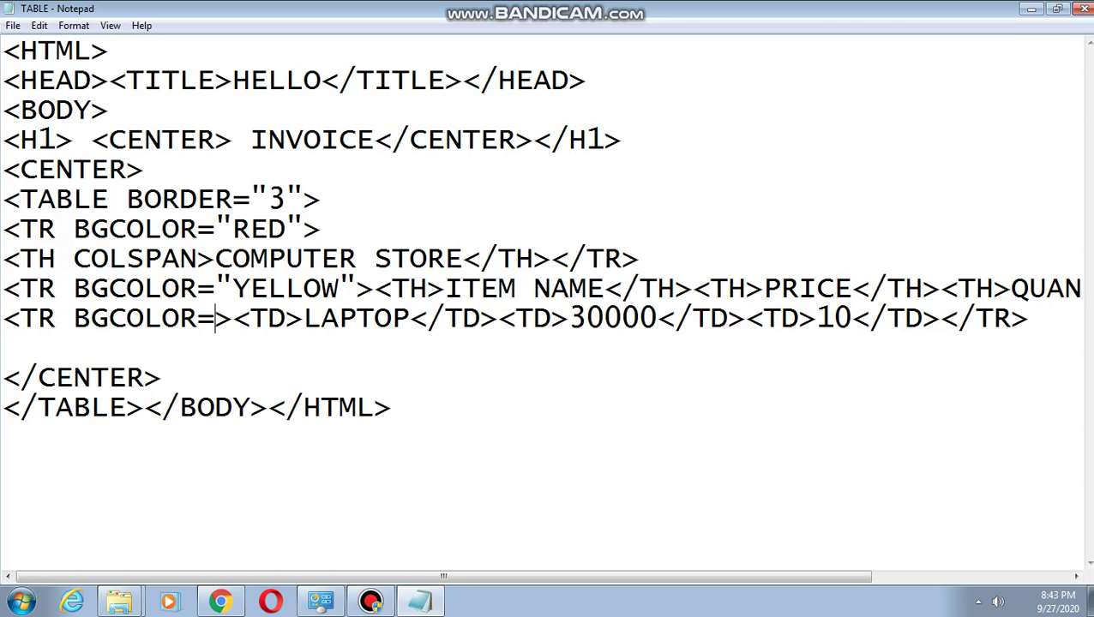
text("BLU)
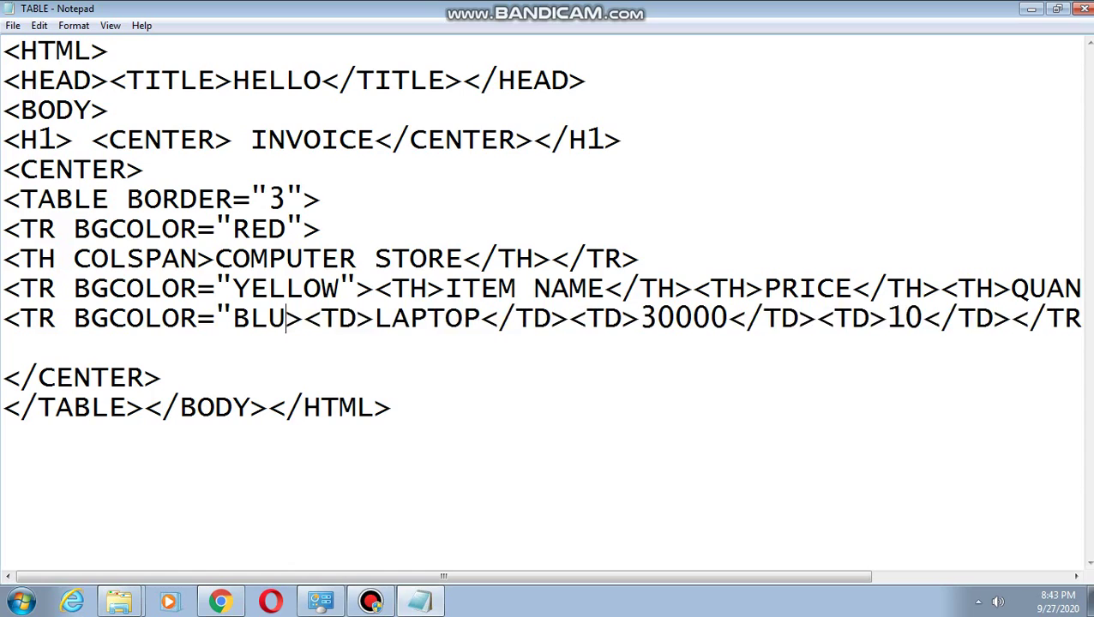
text(E")
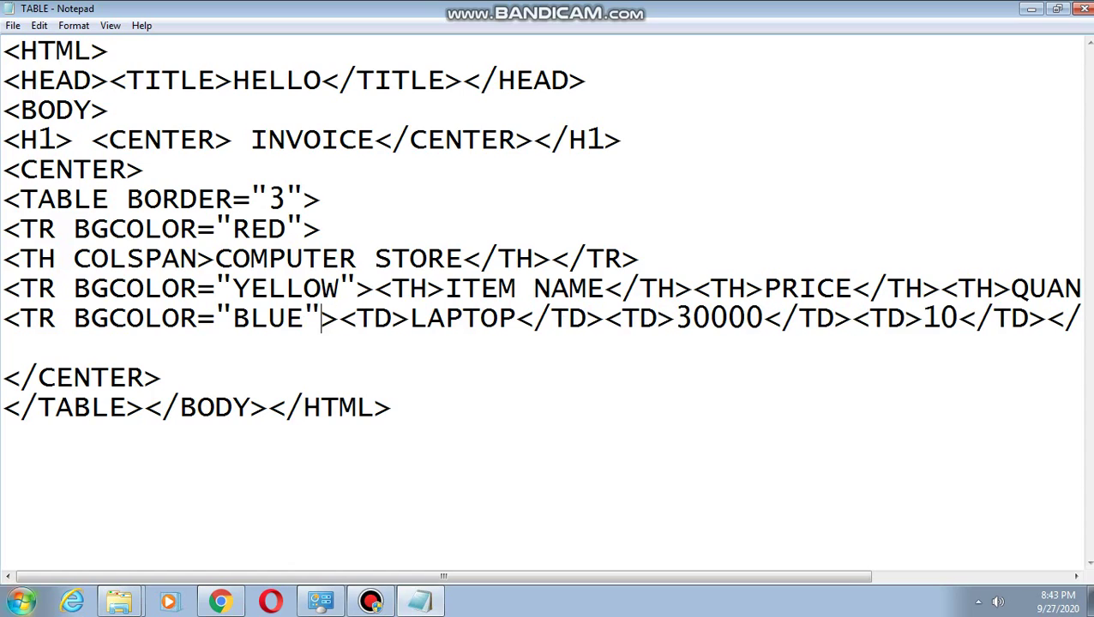
Reload the invoice in Chrome to show the yellow ITEM NAME row and blue LAPTOP row
click(220, 602)
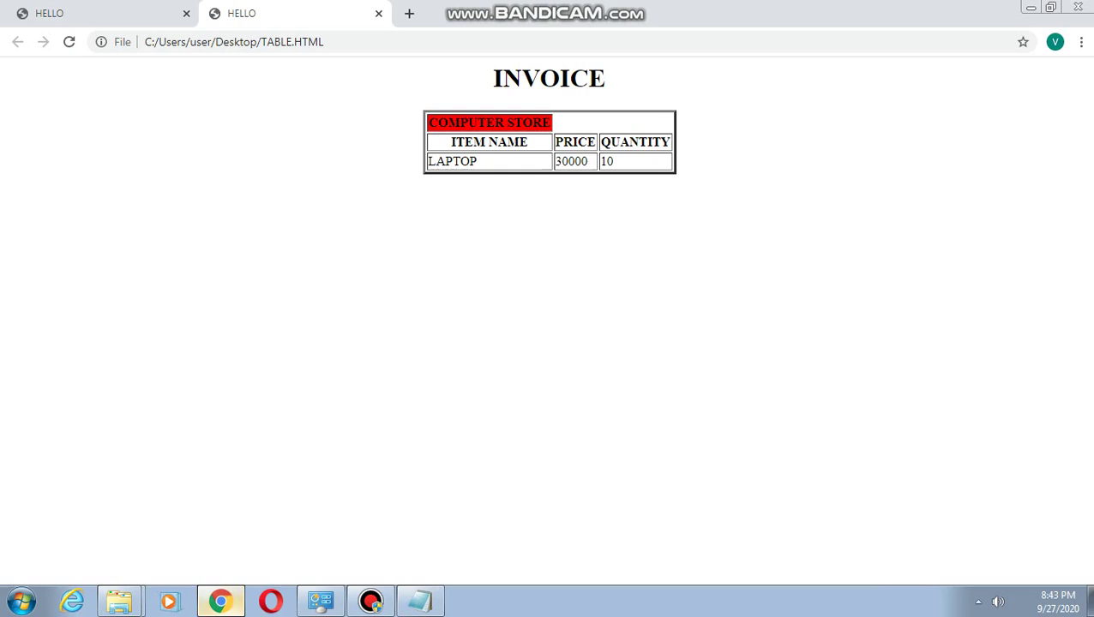
right_click(252, 215)
click(286, 267)
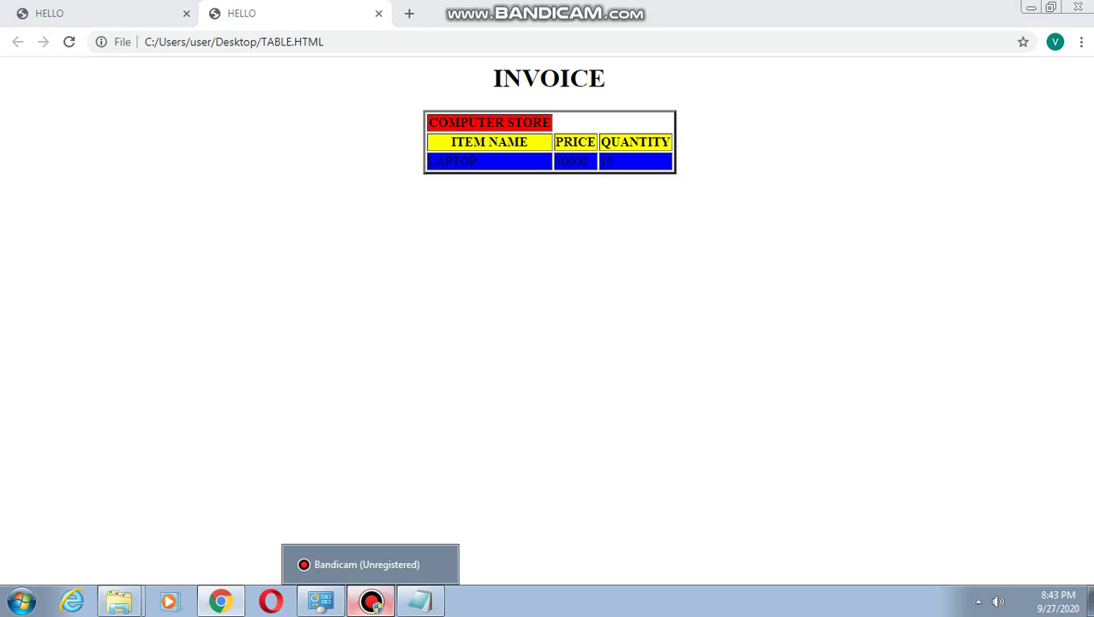
click(371, 602)
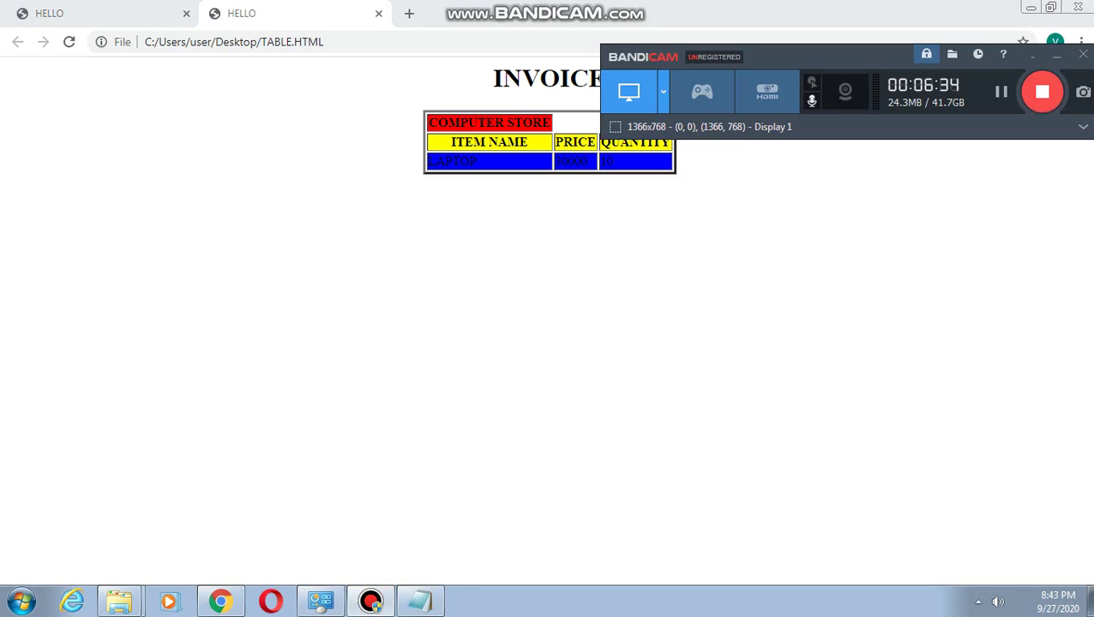